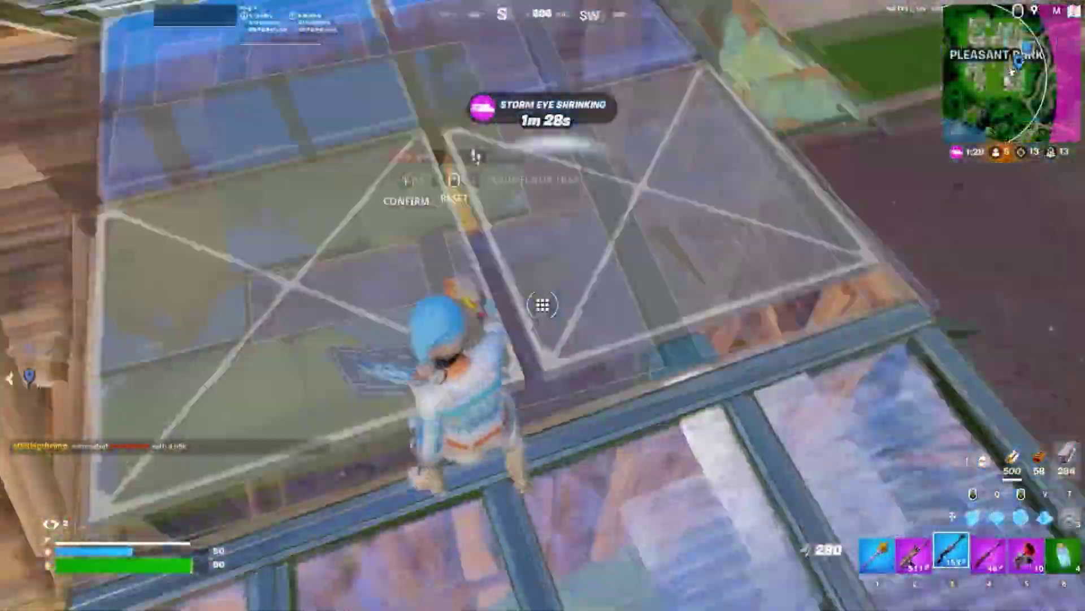
key("4")
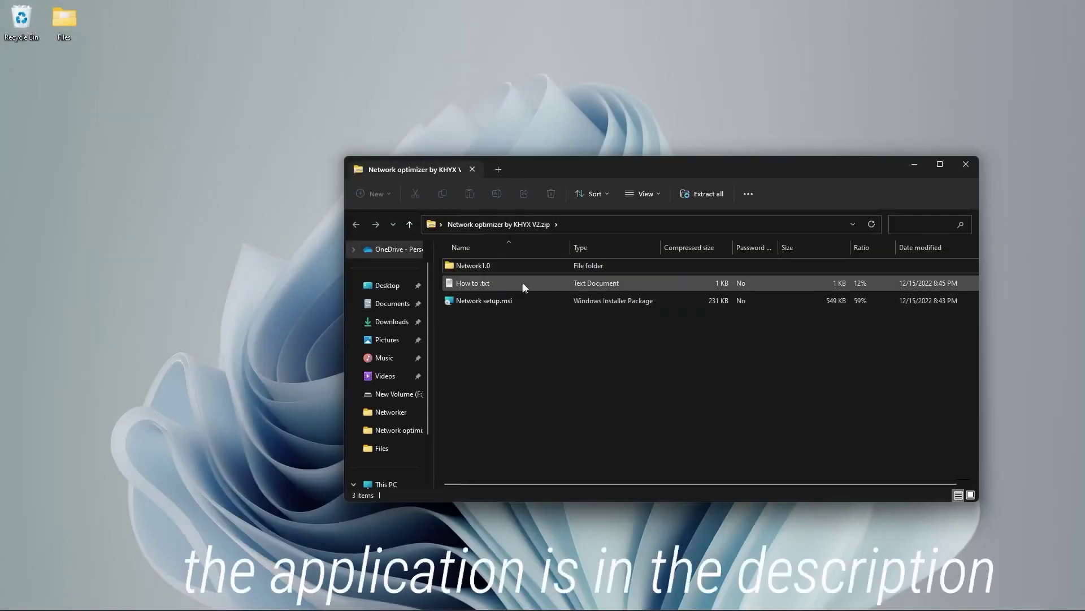
Open How to .txt from the Network optimizer archive and read the setup instructions
left_click(491, 284)
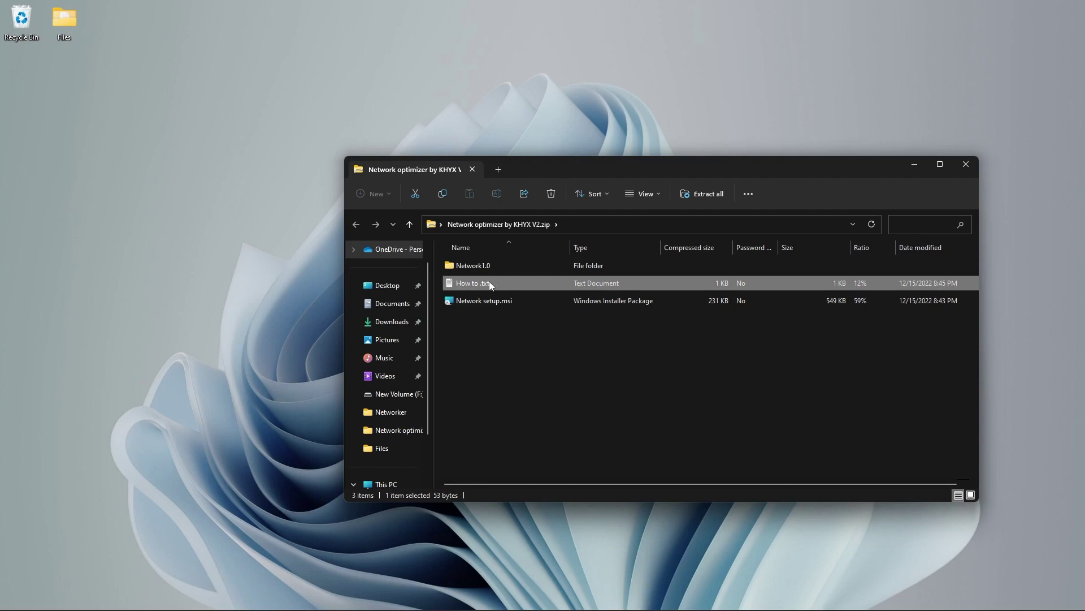
double_click(490, 283)
left_click_drag(433, 366, 752, 301)
left_click_drag(543, 339, 787, 340)
left_click(647, 348)
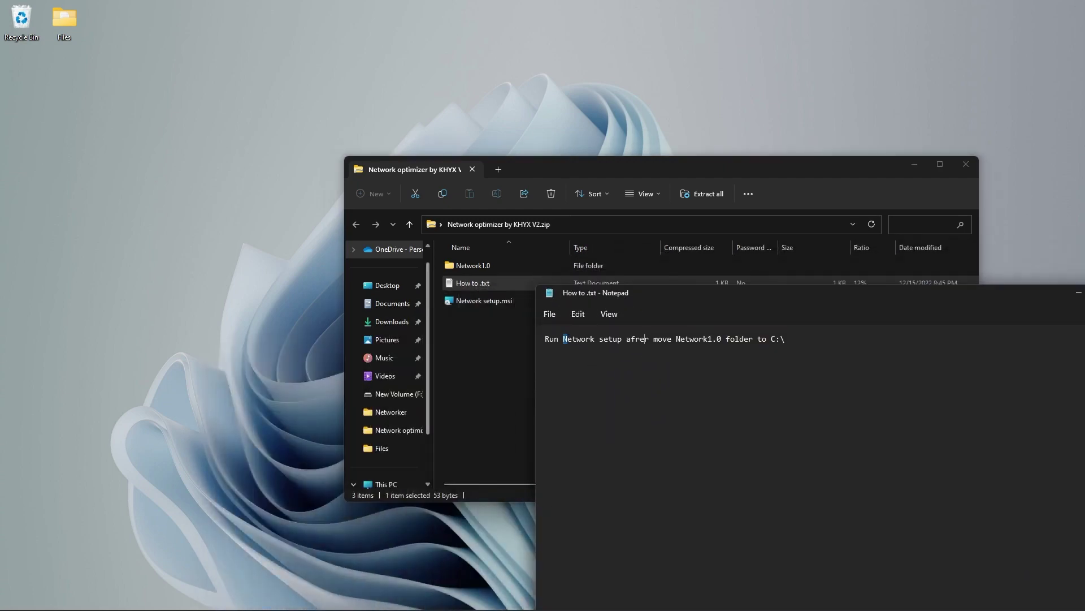
left_click_drag(563, 340, 622, 334)
Install the Network setup.msi package with the setup wizard's default options and close the installer
double_click(477, 305)
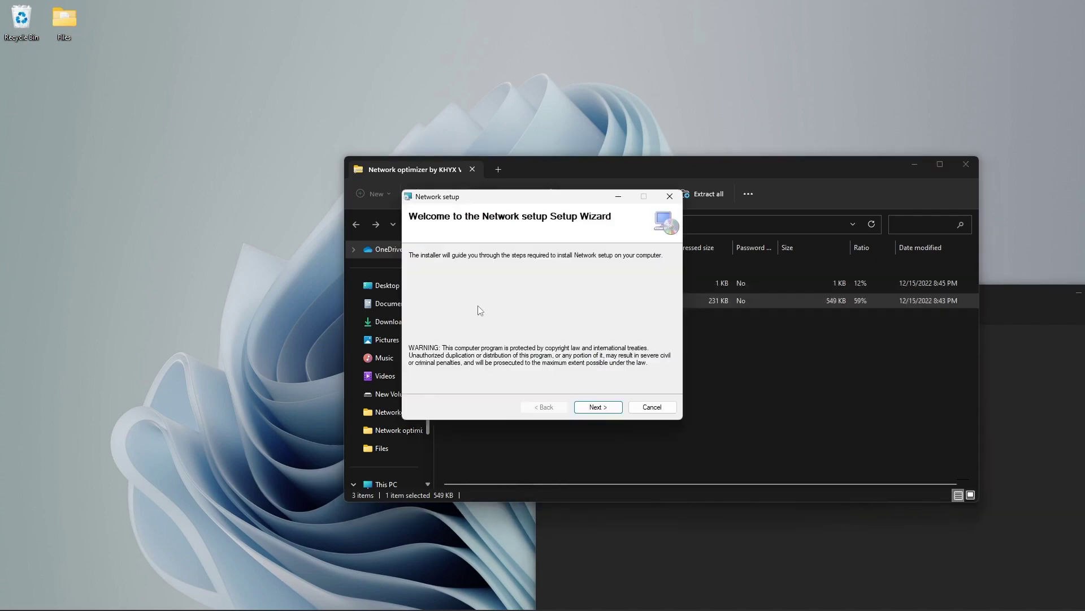
left_click(598, 407)
left_click(602, 411)
left_click(602, 411)
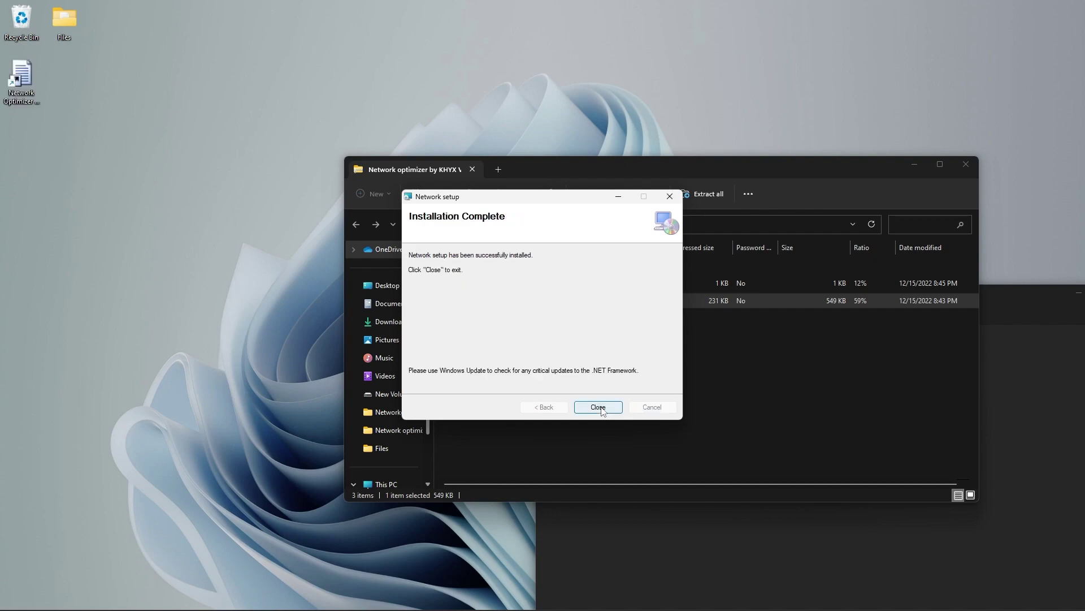
left_click(599, 407)
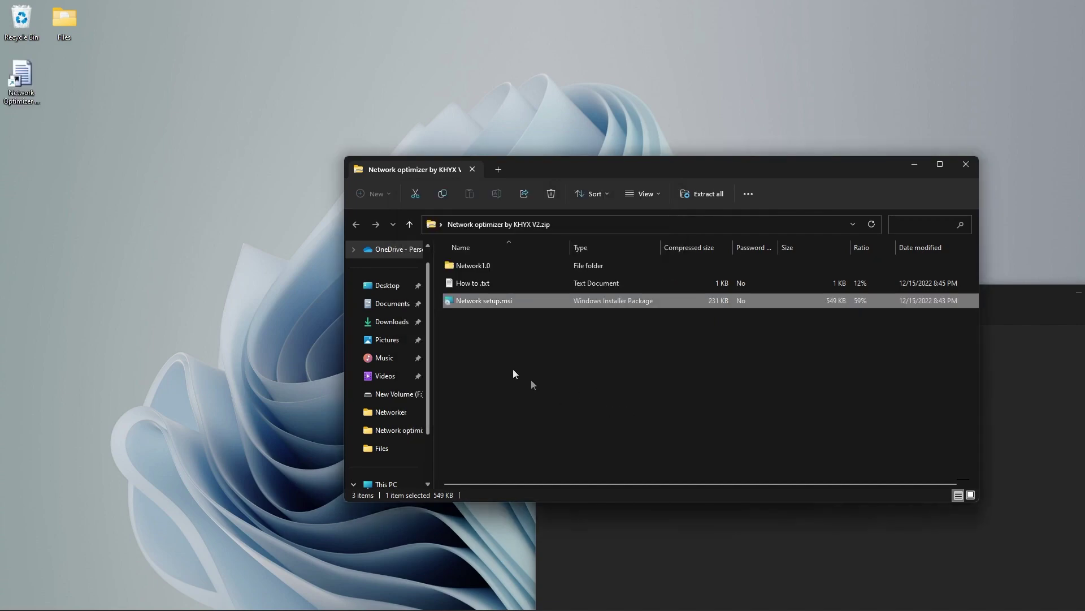
Following the note's instruction, copy the Network1.0 folder from the archive to the root of drive C:
left_click(1044, 320)
left_click_drag(628, 341, 779, 344)
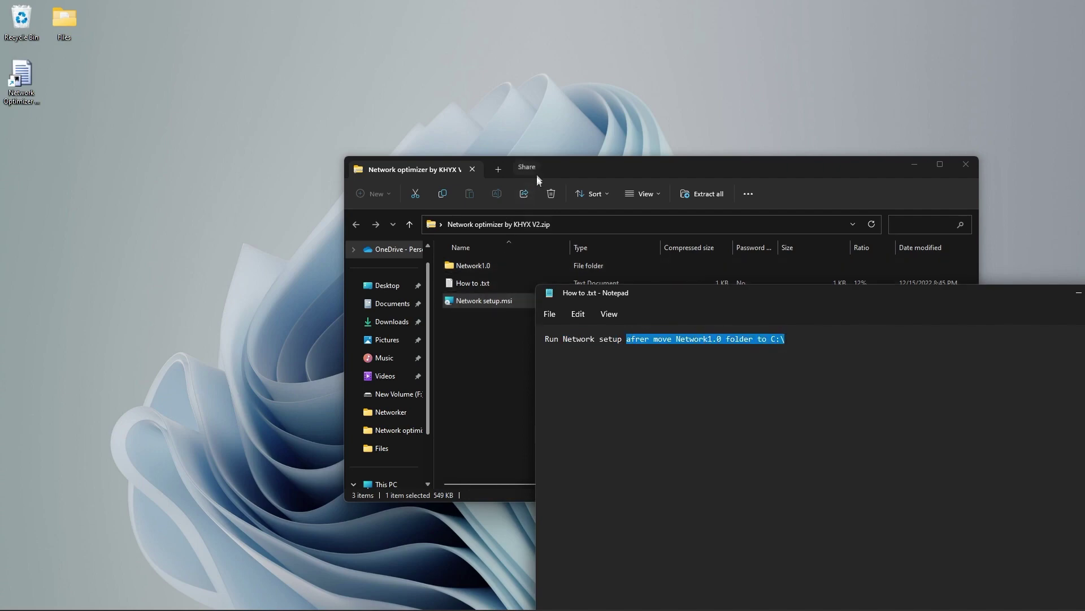
left_click_drag(572, 164, 576, 116)
left_click(475, 223)
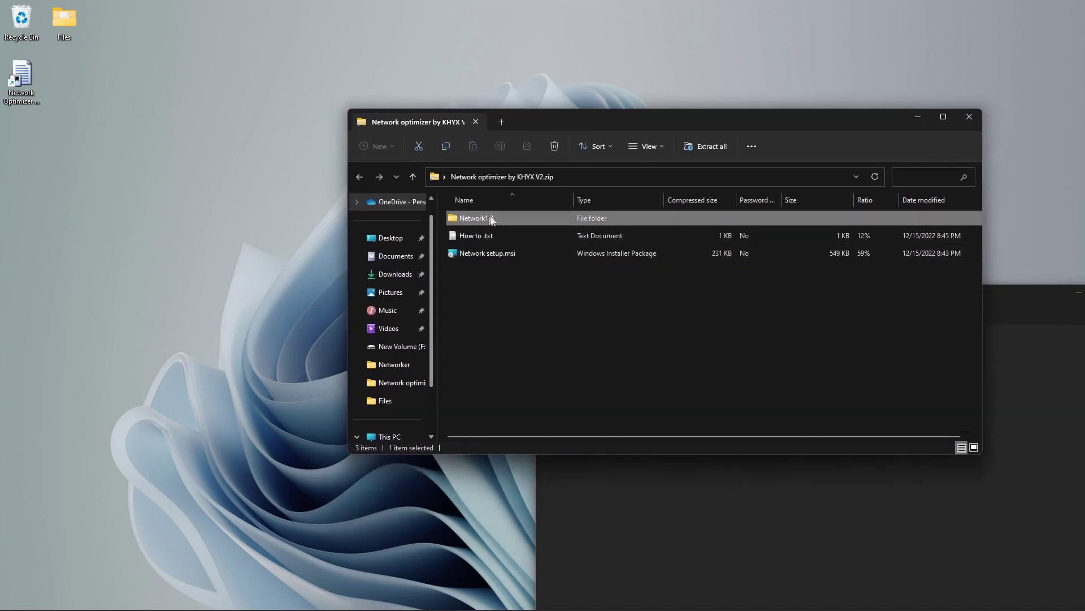
scroll(401, 373, "down", 2)
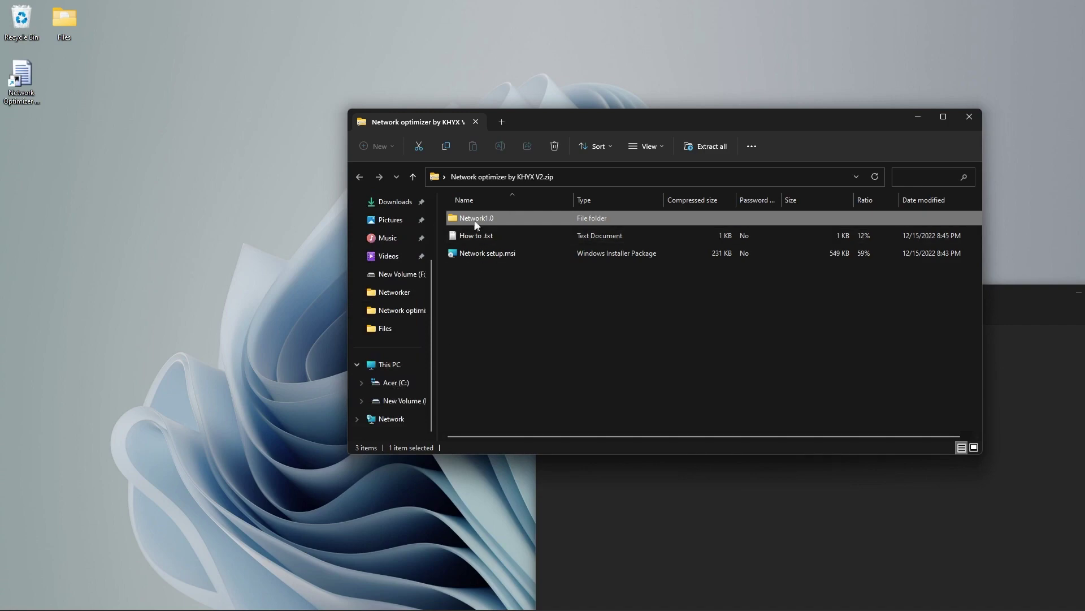
left_click(394, 383)
scroll(452, 362, "down", 1)
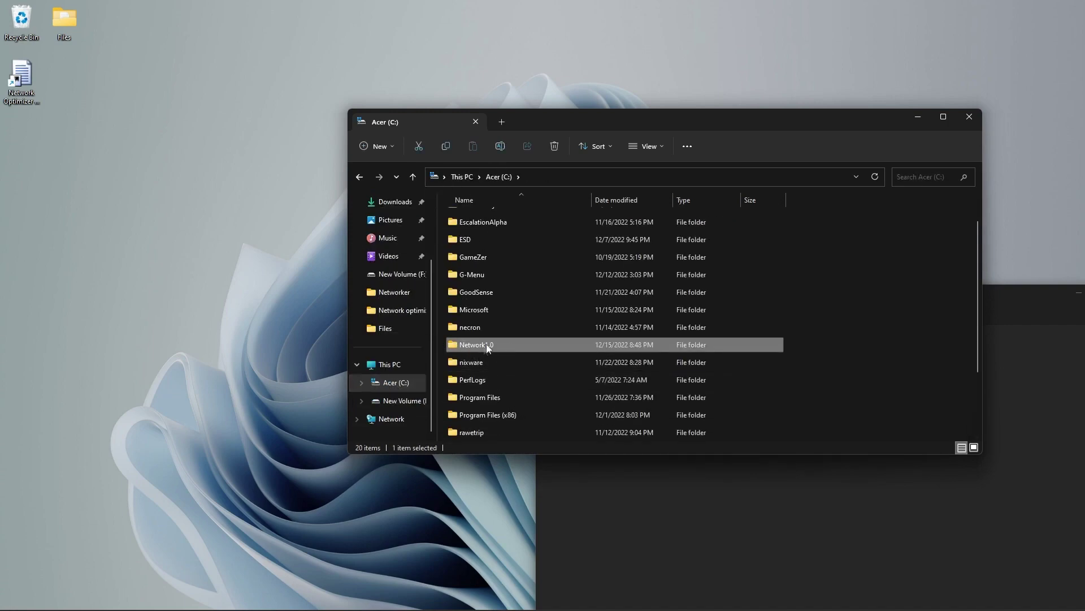
Close the drive C: window and the How to note, and launch Network Optimizer from the desktop
left_click(968, 116)
left_click_drag(751, 288, 452, 271)
left_click(826, 269)
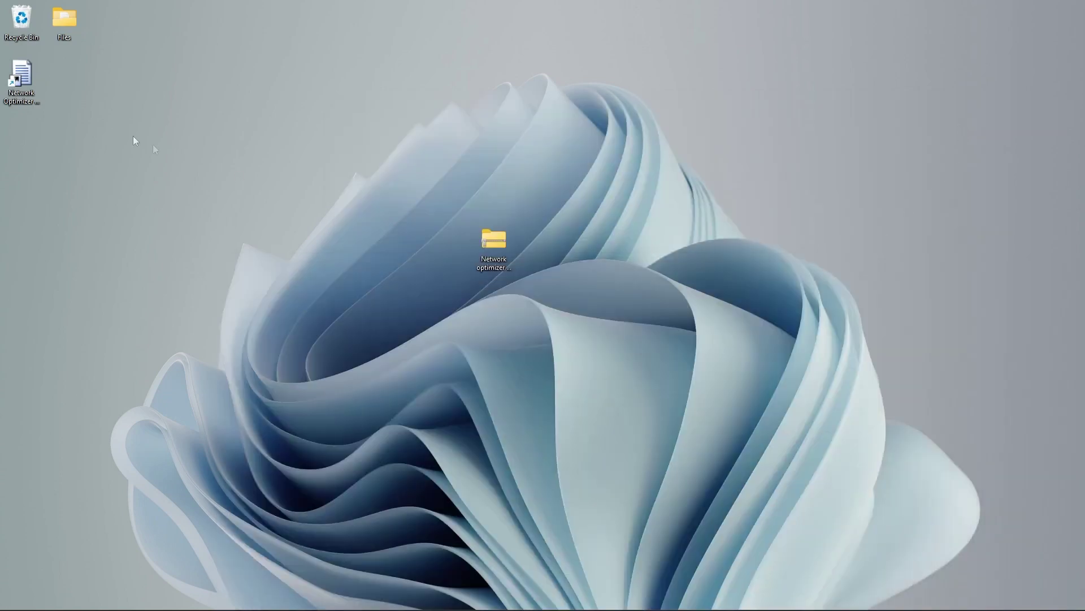
double_click(22, 84)
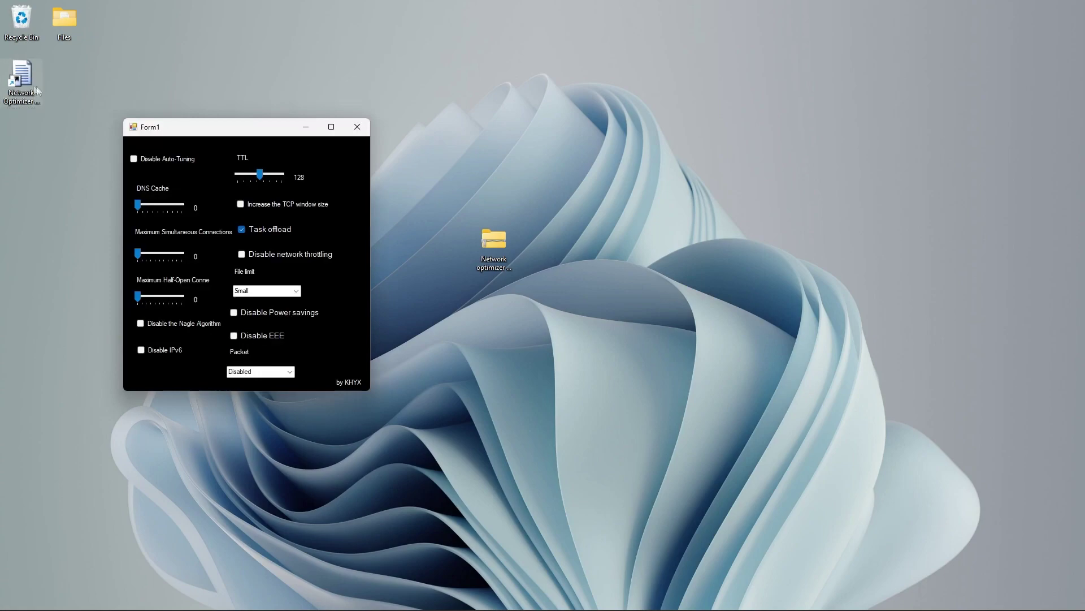
left_click_drag(198, 137, 493, 195)
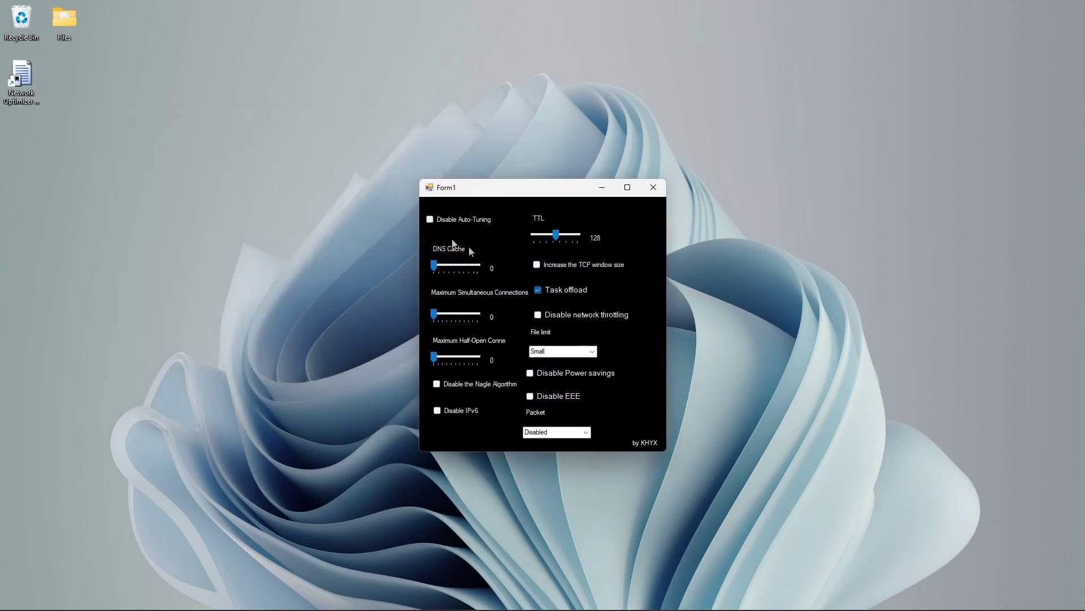
Disable Auto-Tuning, and set DNS Cache to 86400 and Maximum Simultaneous Connections to 20
left_click(437, 222)
left_click_drag(433, 265, 508, 272)
left_click_drag(436, 315, 444, 313)
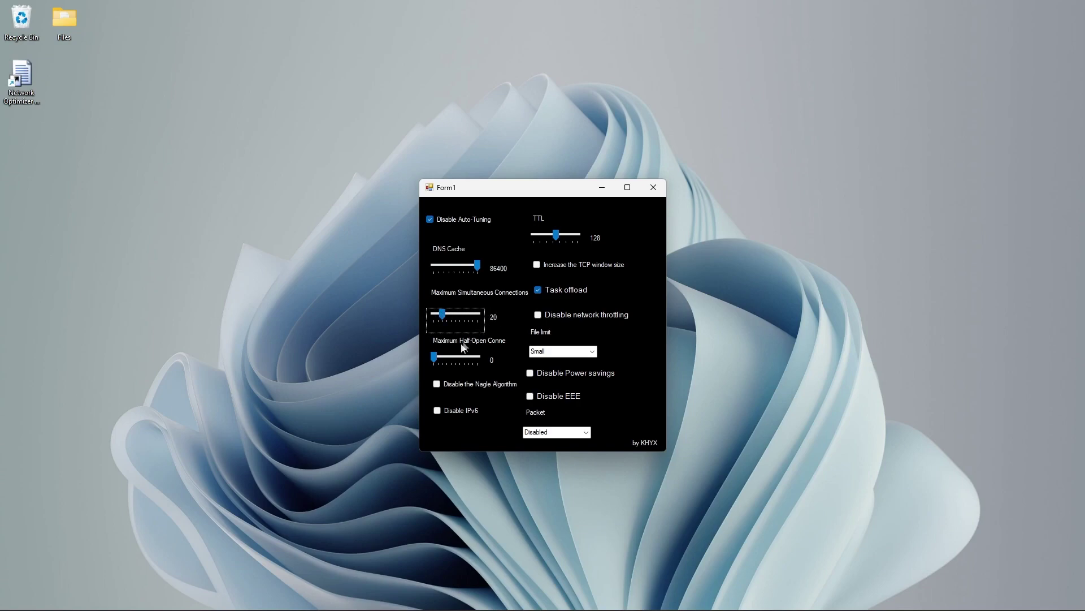
Set the maximum half-open connections to 10, and disable the Nagle Algorithm and IPv6
left_click_drag(433, 356, 441, 360)
left_click(437, 385)
left_click(437, 410)
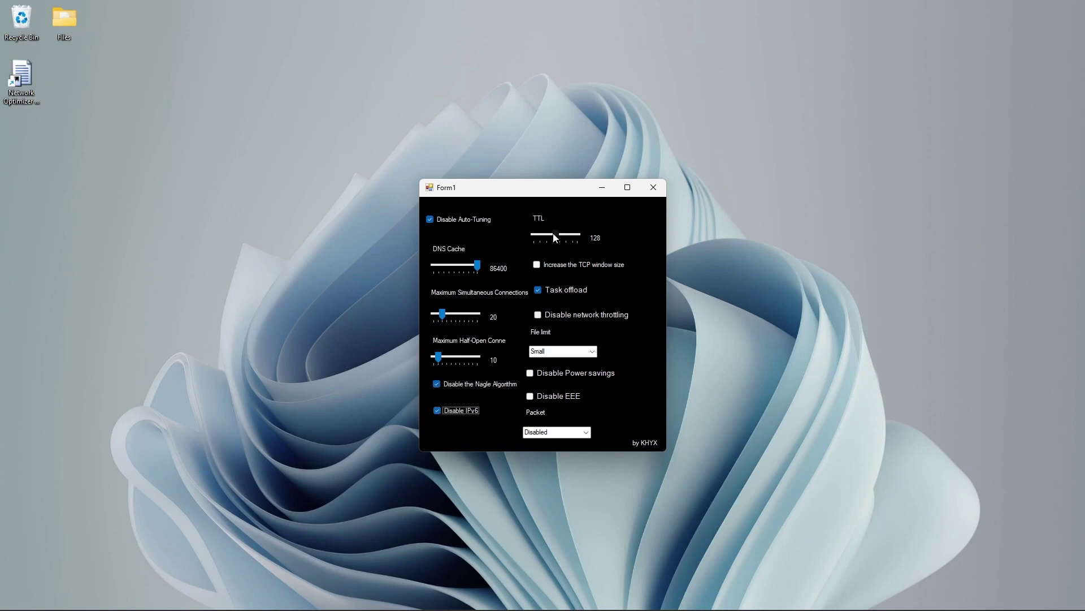
Set TTL to 64, increase the TCP window size, turn off Task offload and disable network throttling
left_click_drag(553, 234, 545, 234)
left_click_drag(541, 231, 543, 230)
scroll(557, 239, "up", 2)
left_click(537, 266)
left_click(537, 291)
left_click(540, 317)
Set the file limit to Large, disable Power savings and EEE, and set Packet to Disabled (default)
left_click(589, 352)
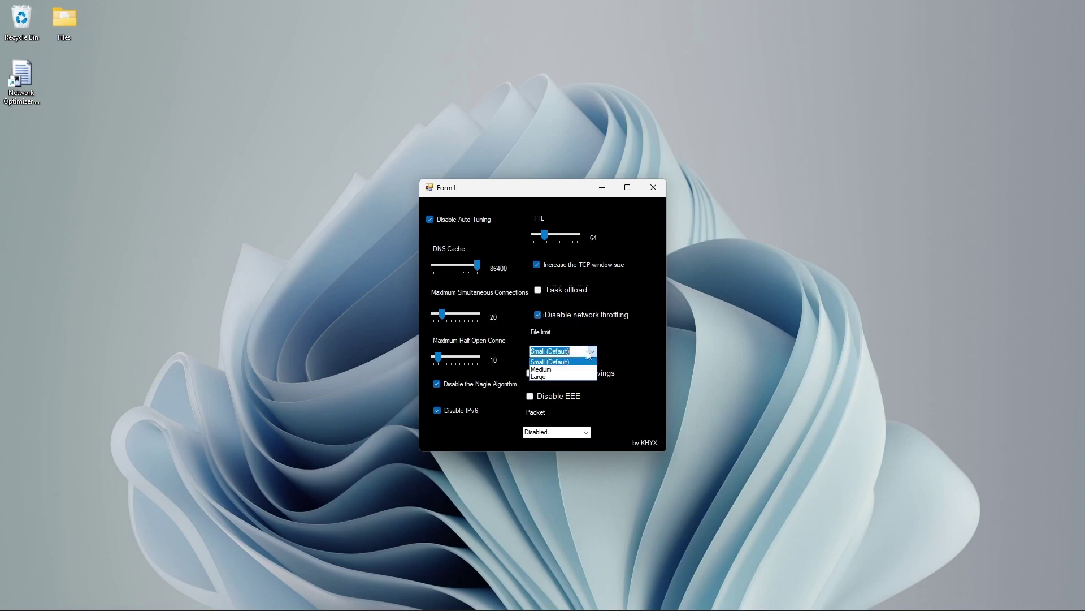
left_click(539, 376)
left_click(530, 374)
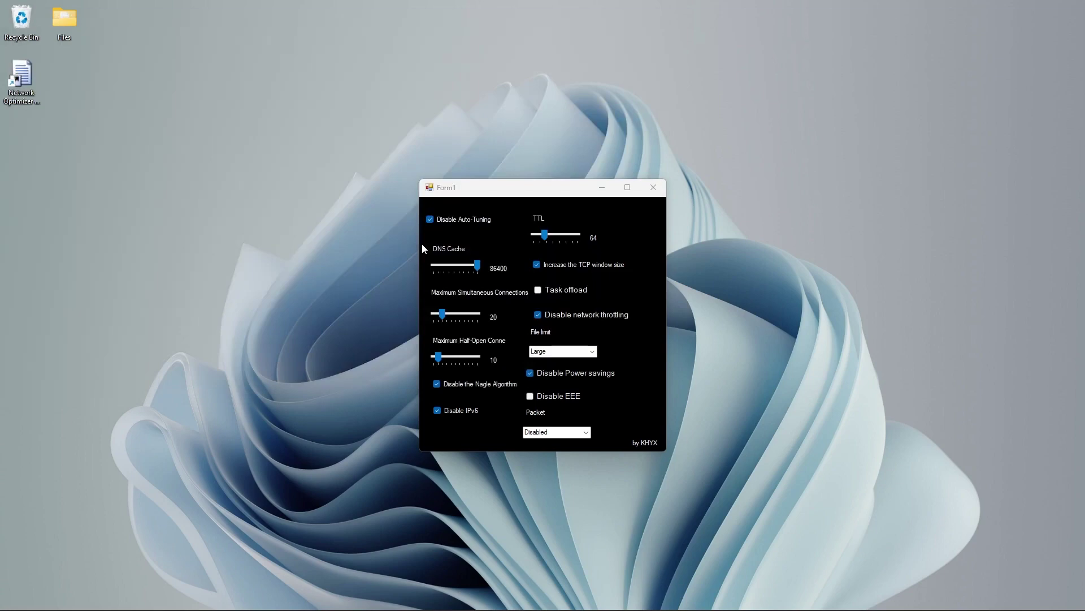
left_click(531, 396)
left_click(554, 432)
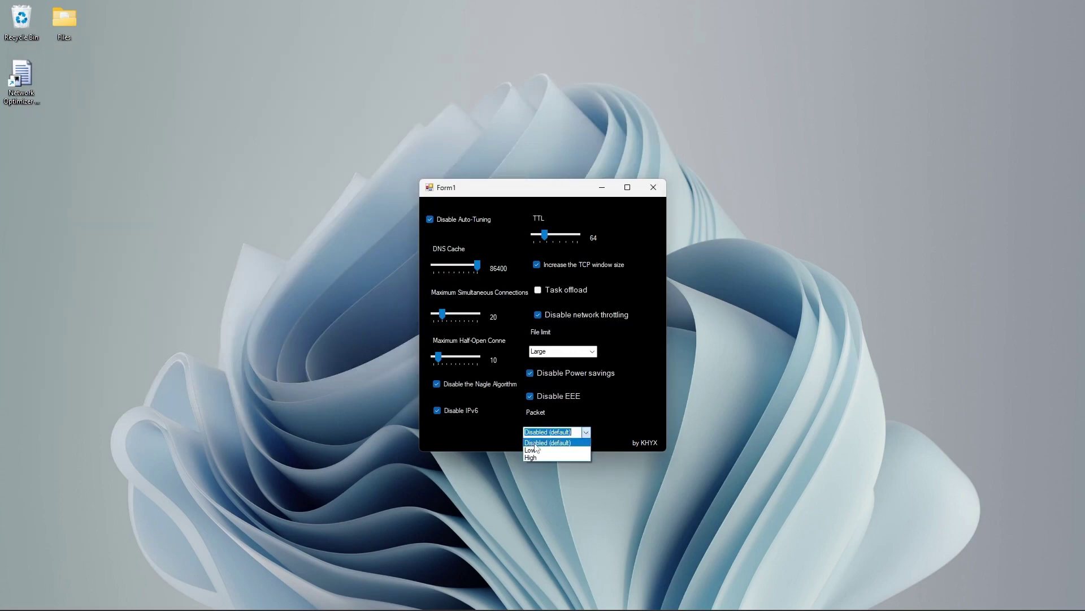
left_click(536, 445)
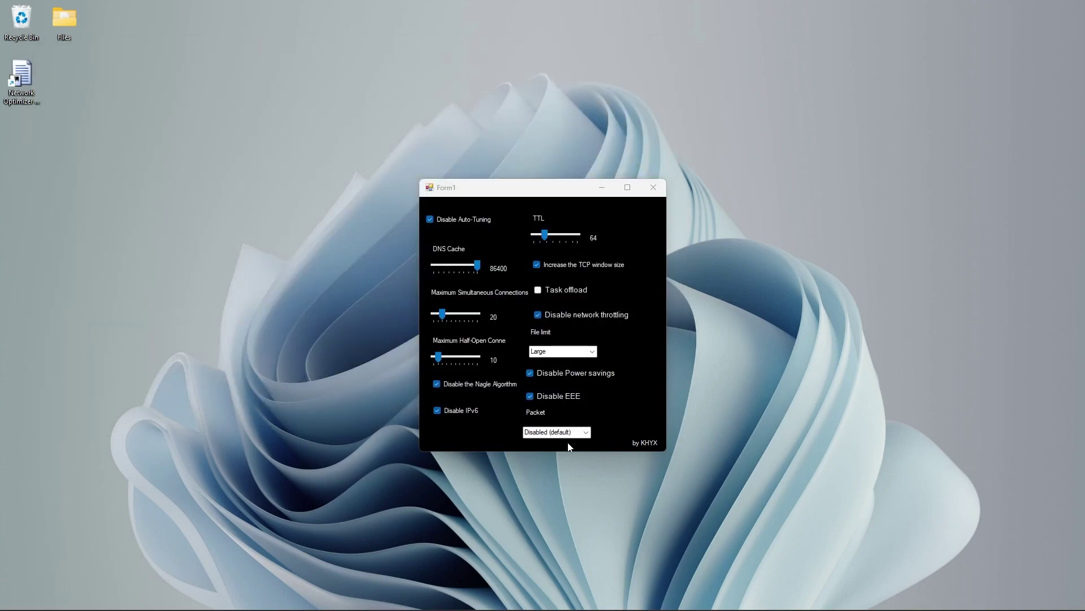
Close the network optimizer form and open the computer's power options
left_click(659, 188)
key("super")
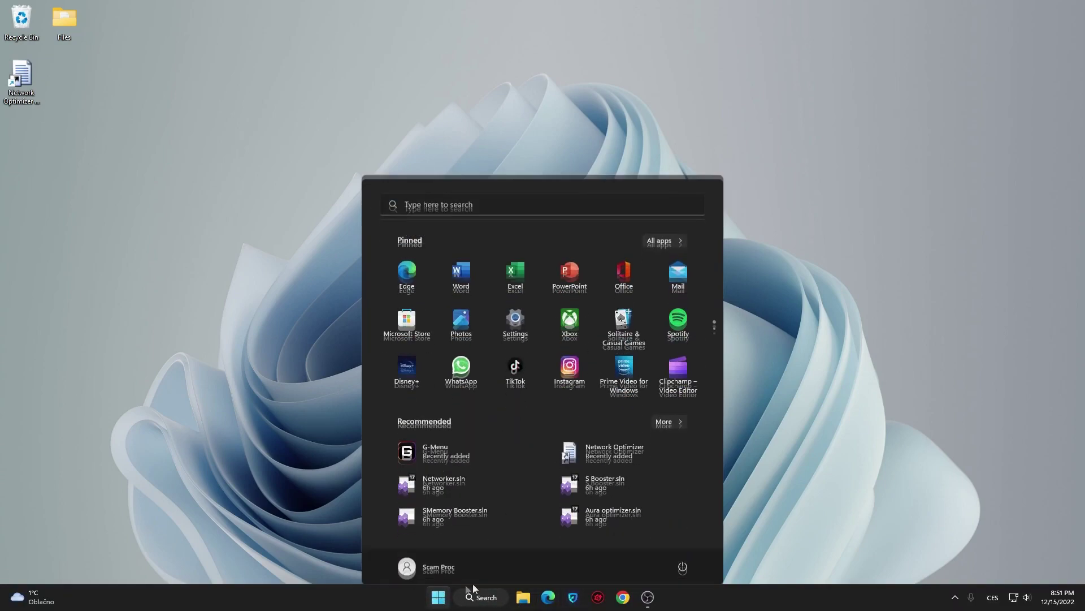
left_click(683, 558)
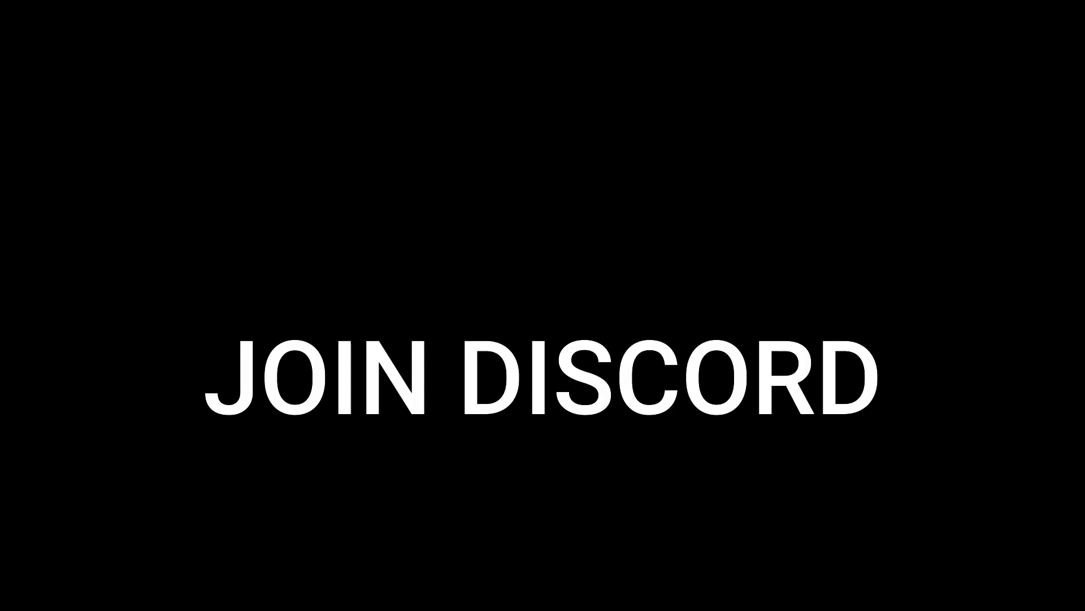
Extract the Velocity Booster v2 archive into its own folder and delete the archive from the desktop
left_click_drag(411, 222, 560, 328)
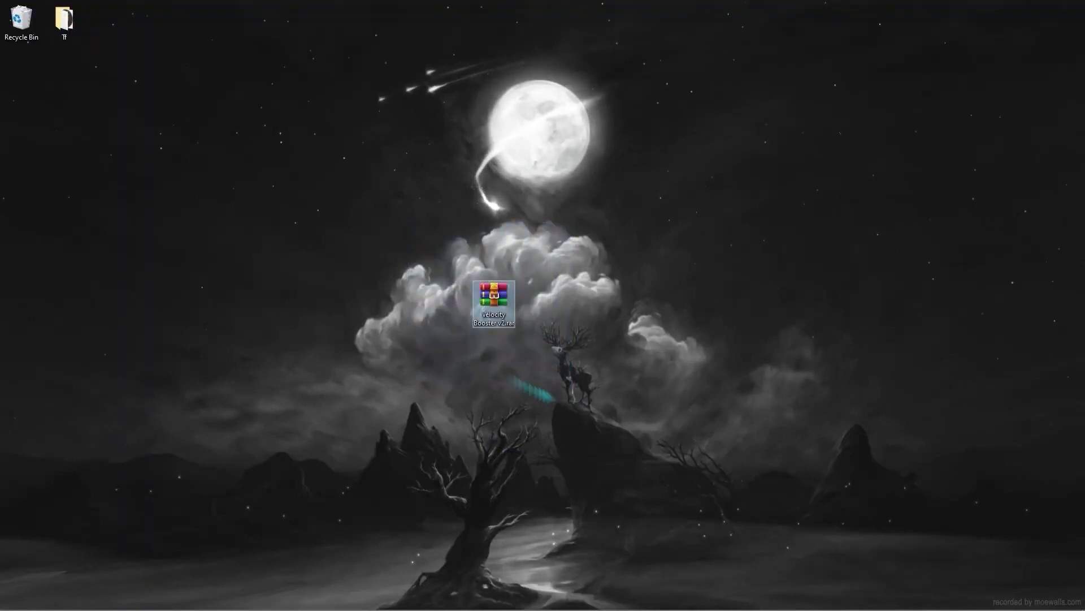
right_click(482, 300)
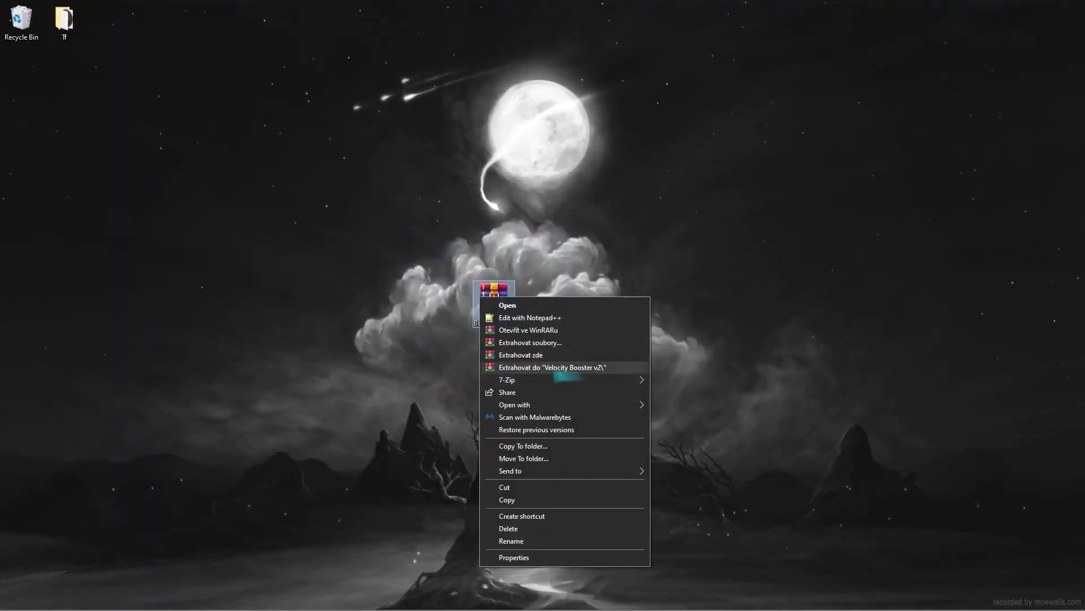
left_click(551, 367)
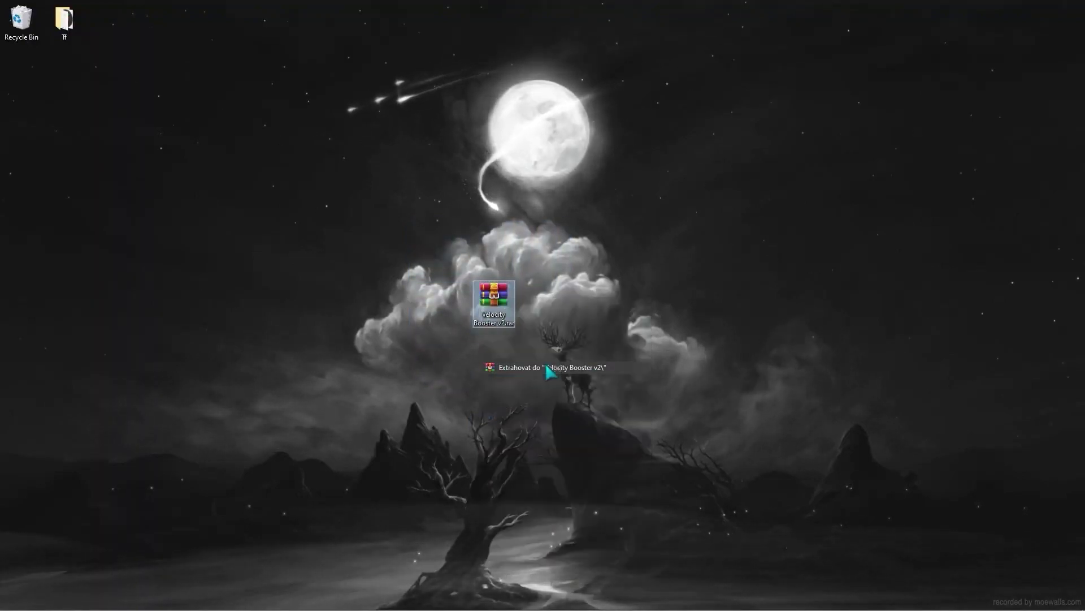
left_click(502, 305)
key("Delete")
Move the extracted Velocity Booster v2 folder to the middle of the desktop and open it
left_click_drag(21, 79, 536, 303)
double_click(527, 308)
left_click_drag(498, 210, 578, 175)
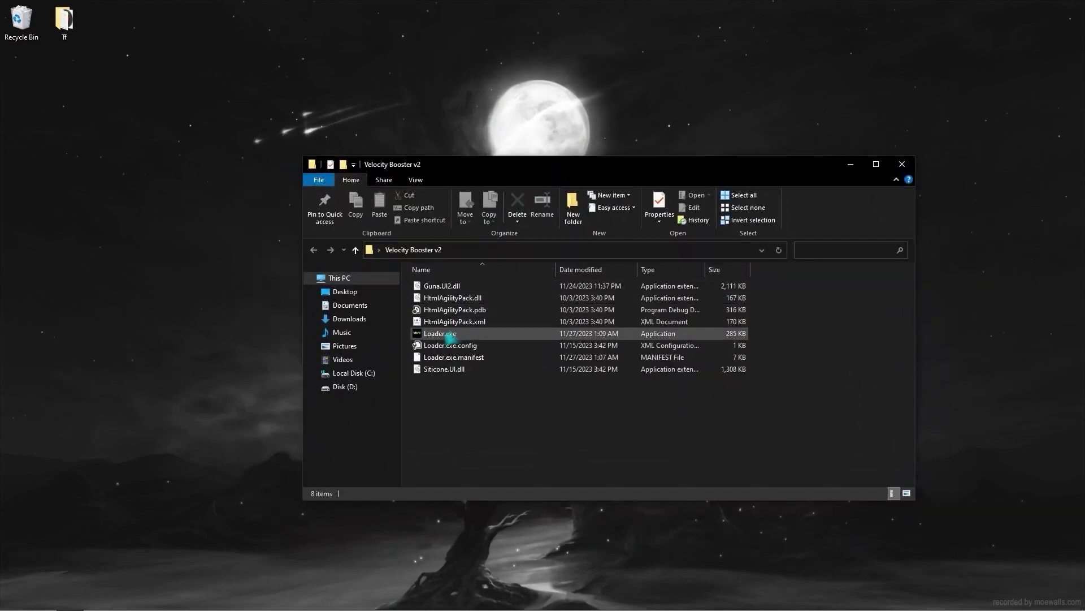
Search Windows for the restore settings and open Create a restore point
left_click(13, 598)
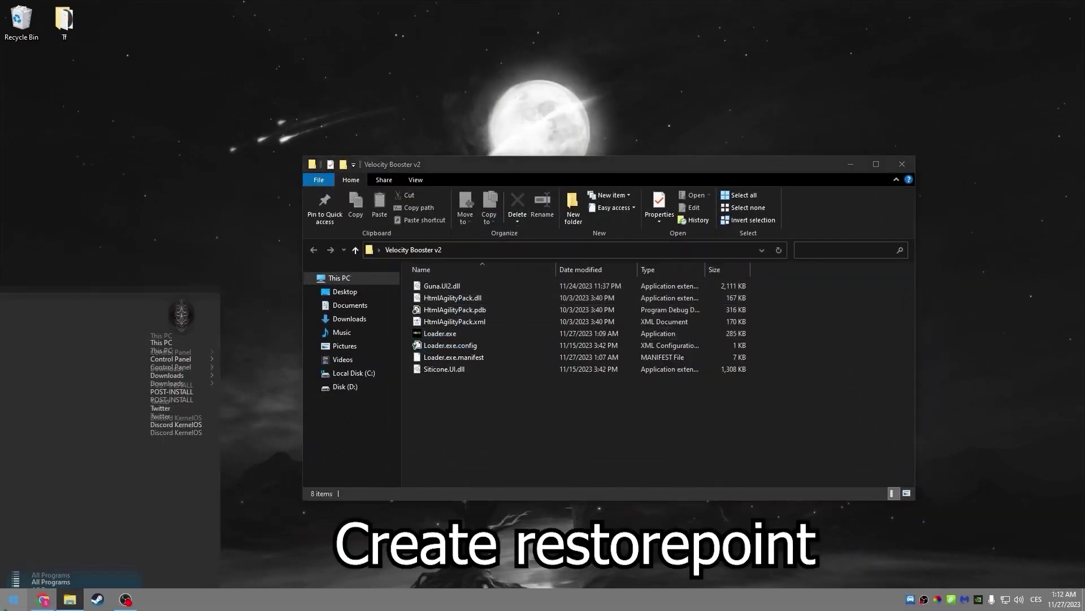
type("restore")
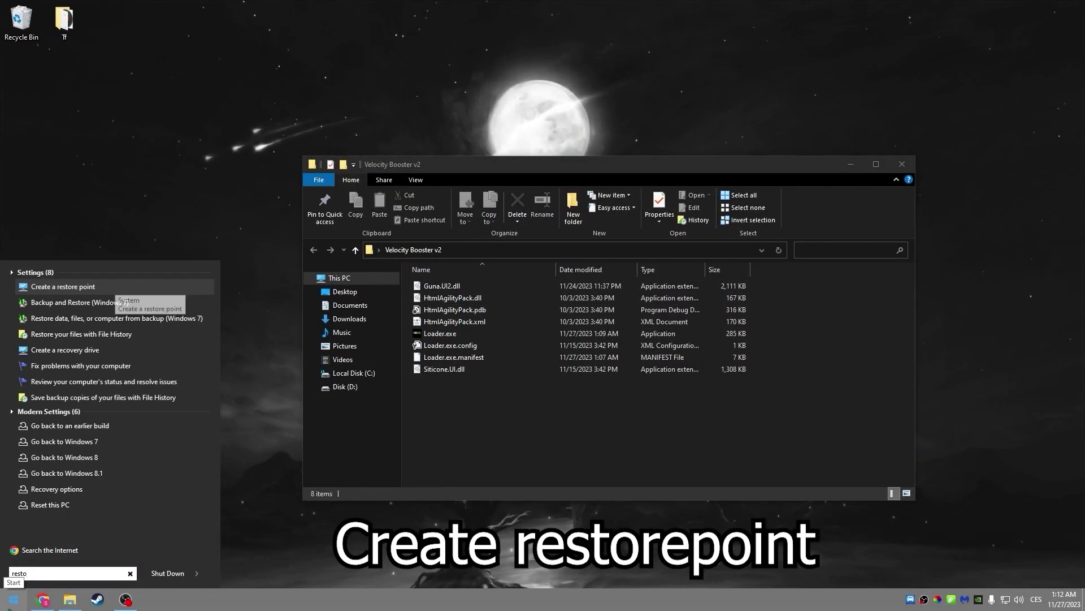
key("Return")
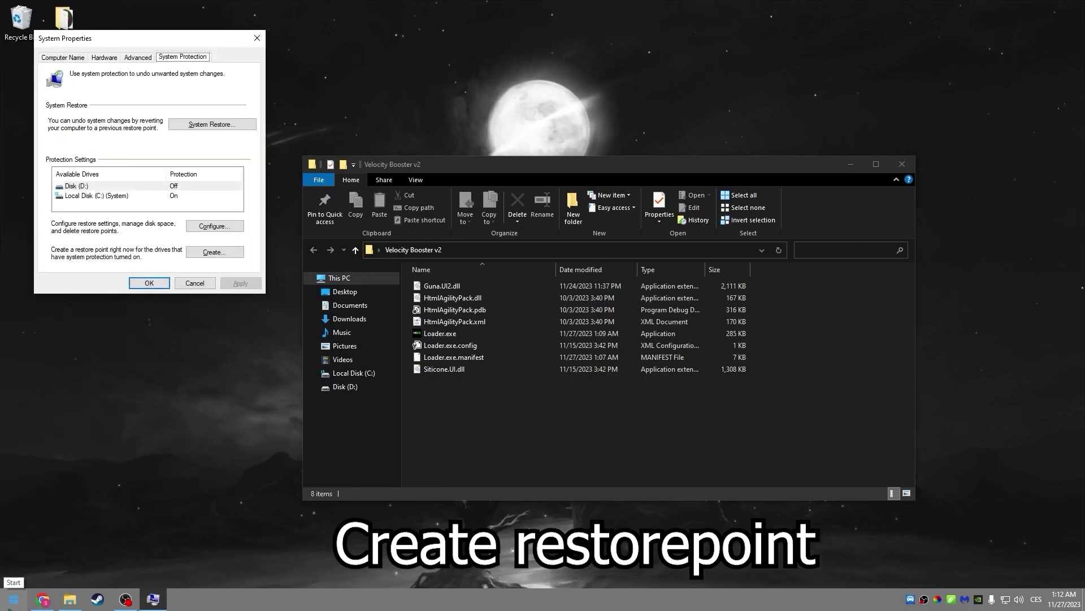
Review the system protection and disk space settings of Disk (D:)
left_click(192, 187)
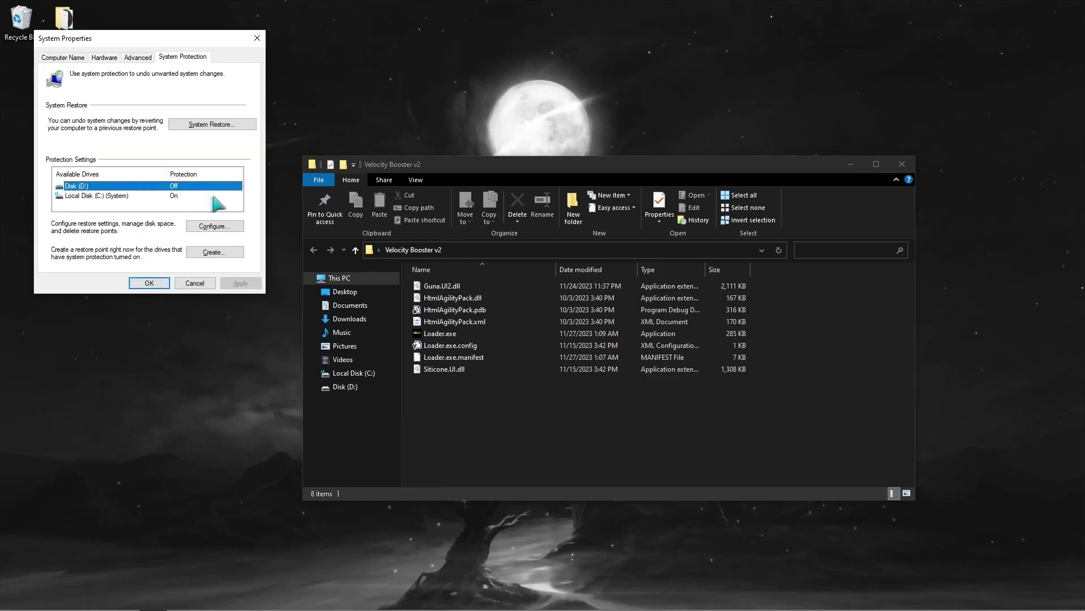
left_click(203, 227)
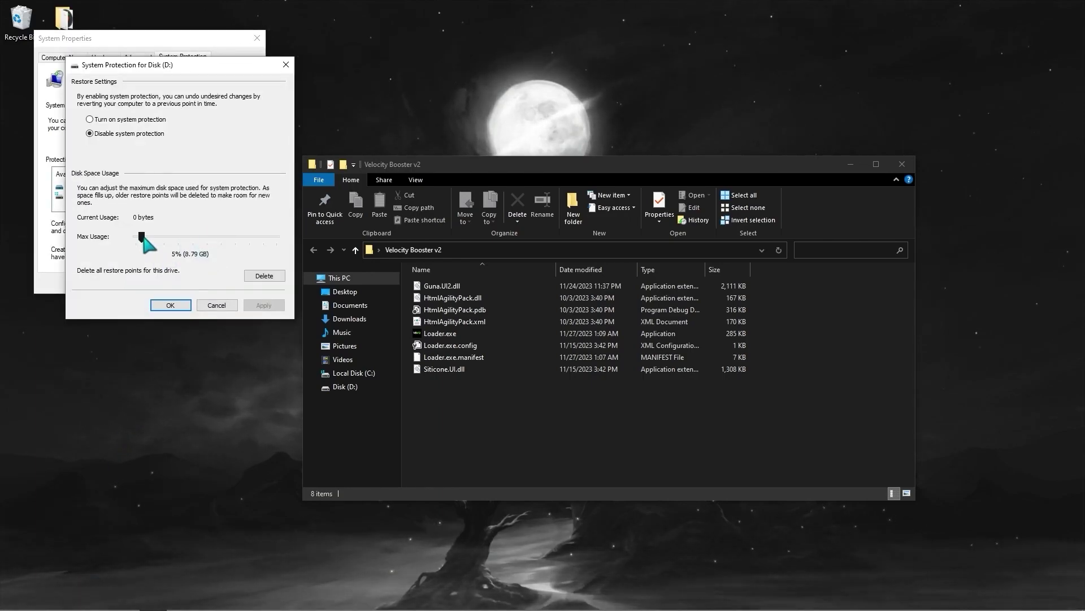
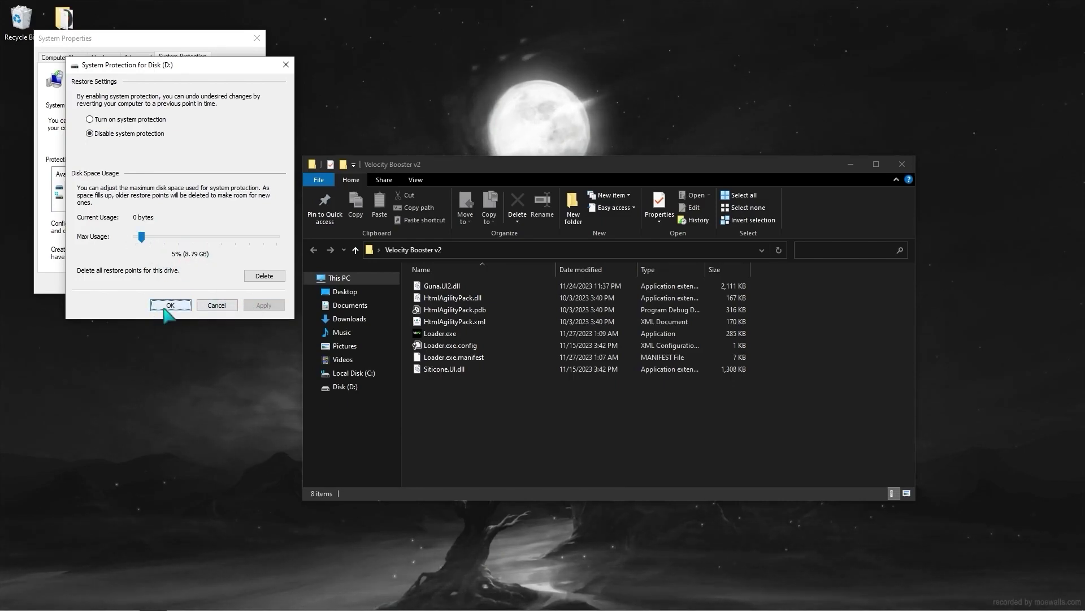
left_click(169, 305)
Apply the system protection settings for Local Disk (C:) with system protection turned on
left_click(192, 196)
left_click(213, 226)
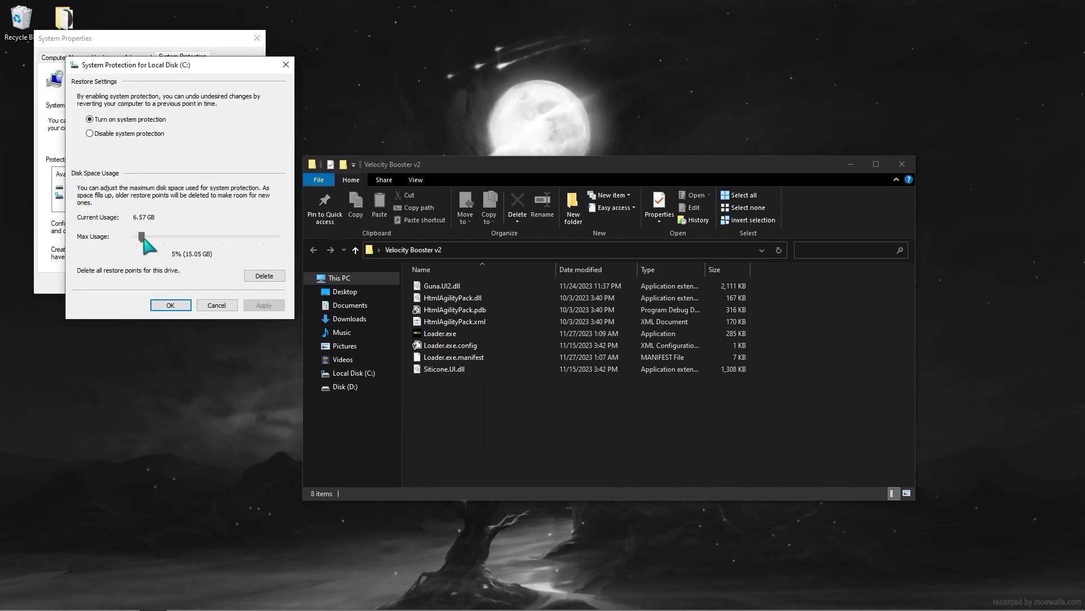
left_click(264, 306)
left_click(170, 305)
left_click(213, 226)
left_click(170, 305)
Create a system restore point with the description "VB Resore point"
left_click(215, 251)
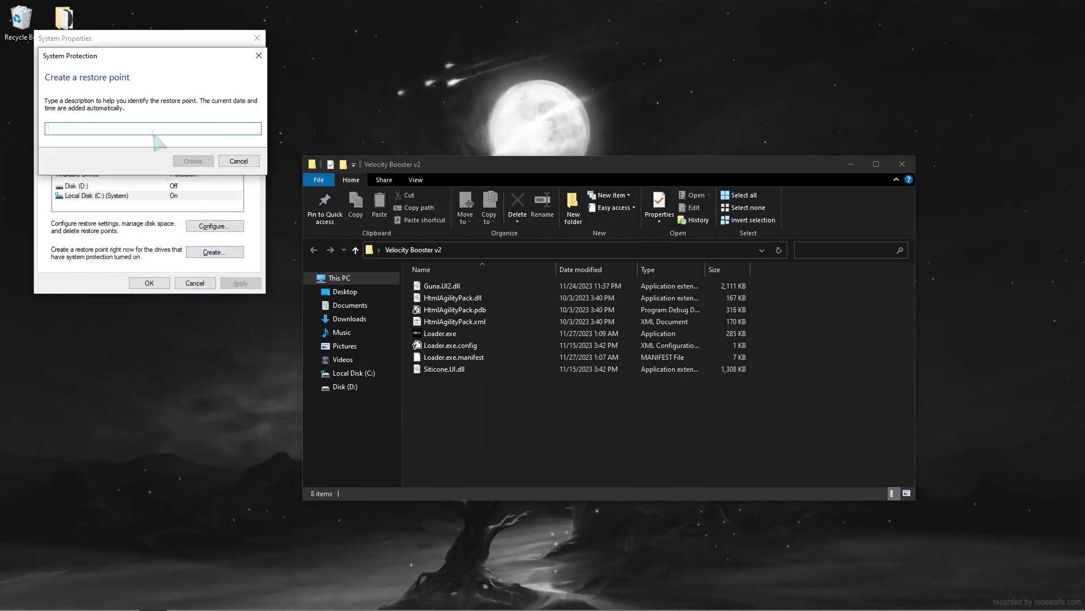
type("VB Resor")
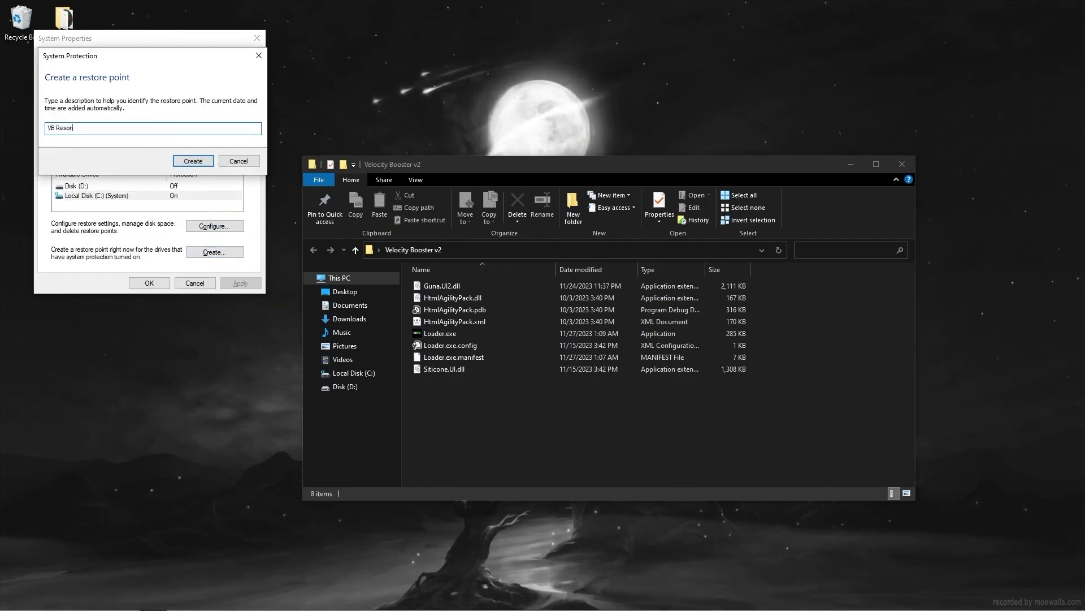
type("e point")
left_click(197, 161)
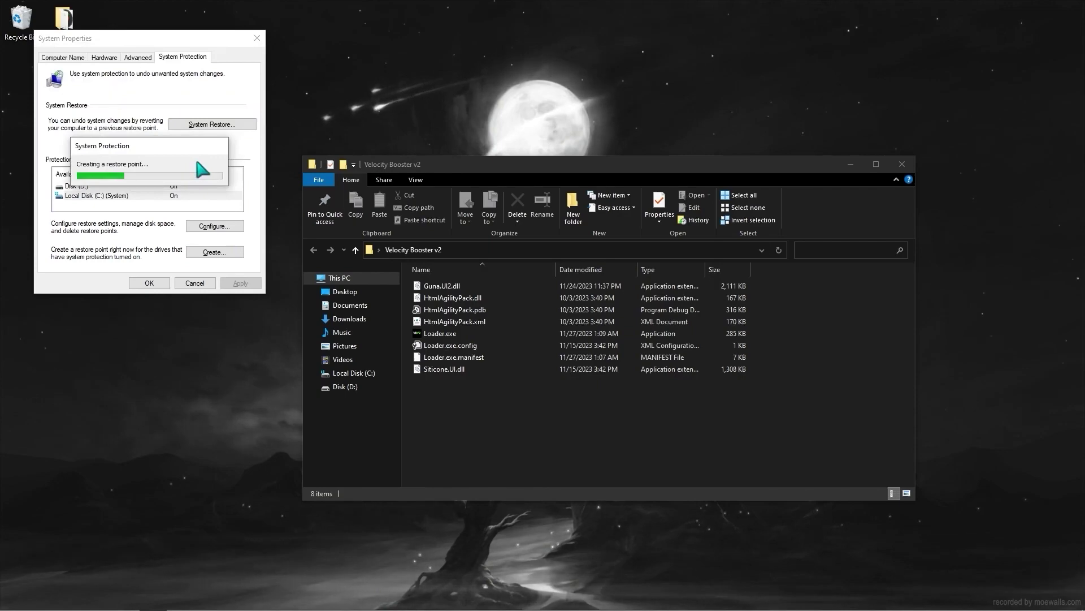
Dismiss the restore point dialog, close System Properties, and run Loader.exe as administrator
left_click(212, 169)
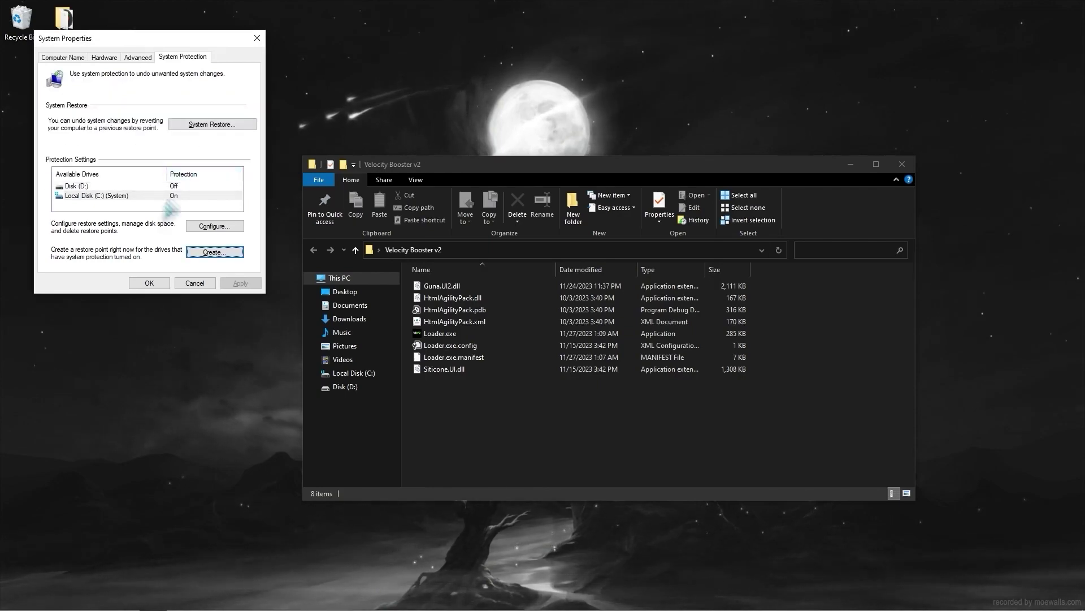
left_click(150, 285)
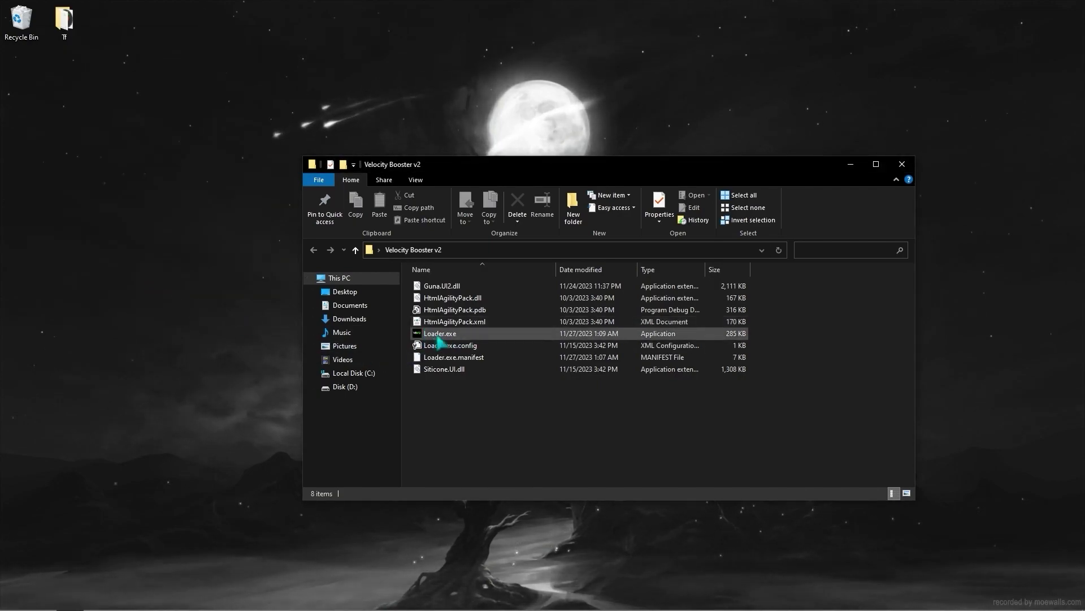
right_click(442, 335)
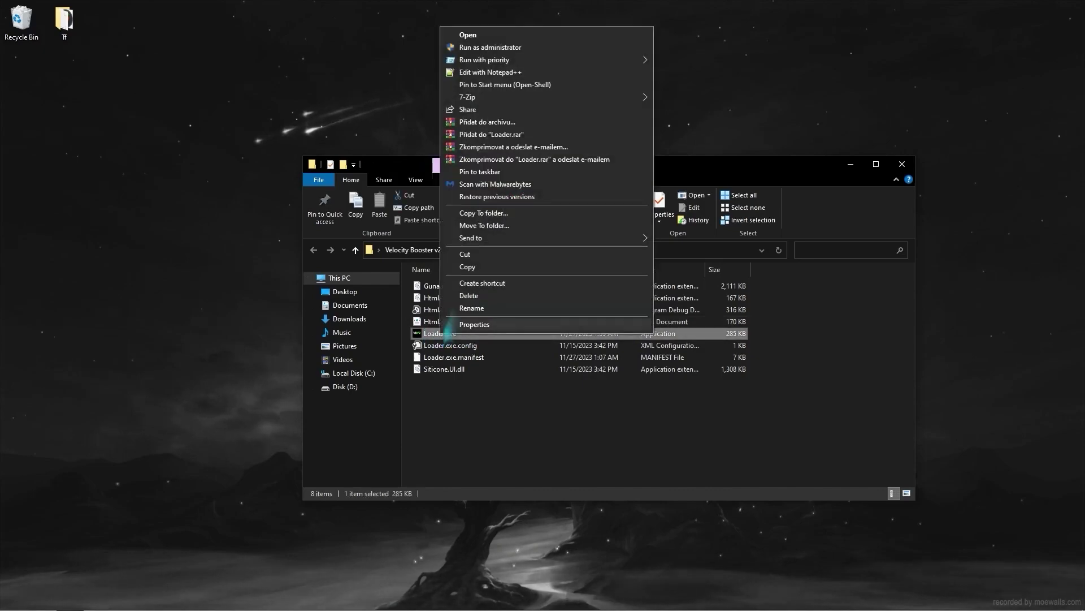
left_click(481, 48)
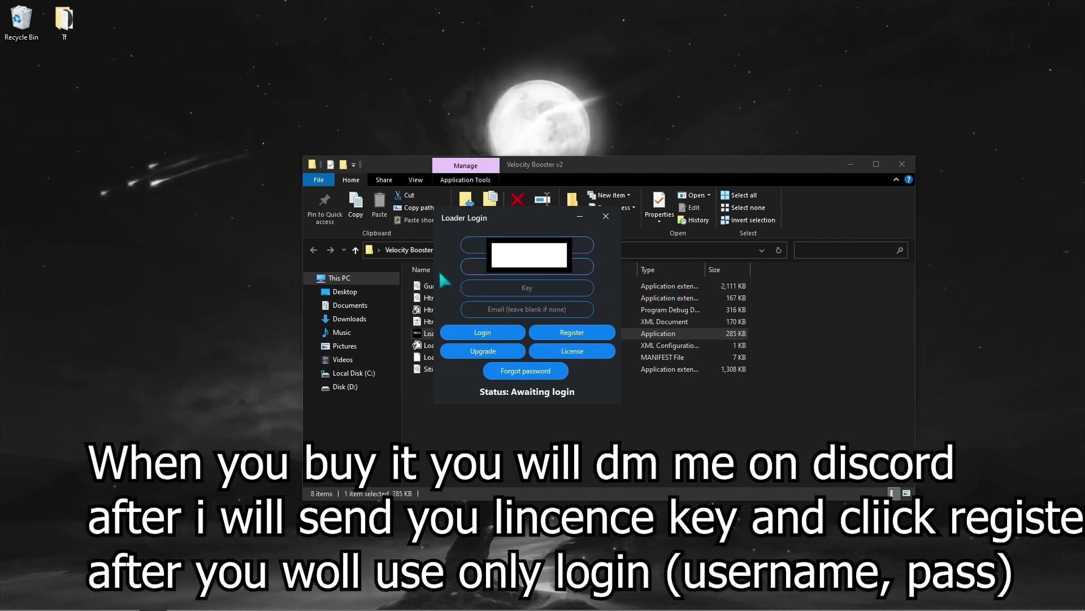
Log in to the loader with the account's username and password
double_click(523, 288)
left_click(543, 289)
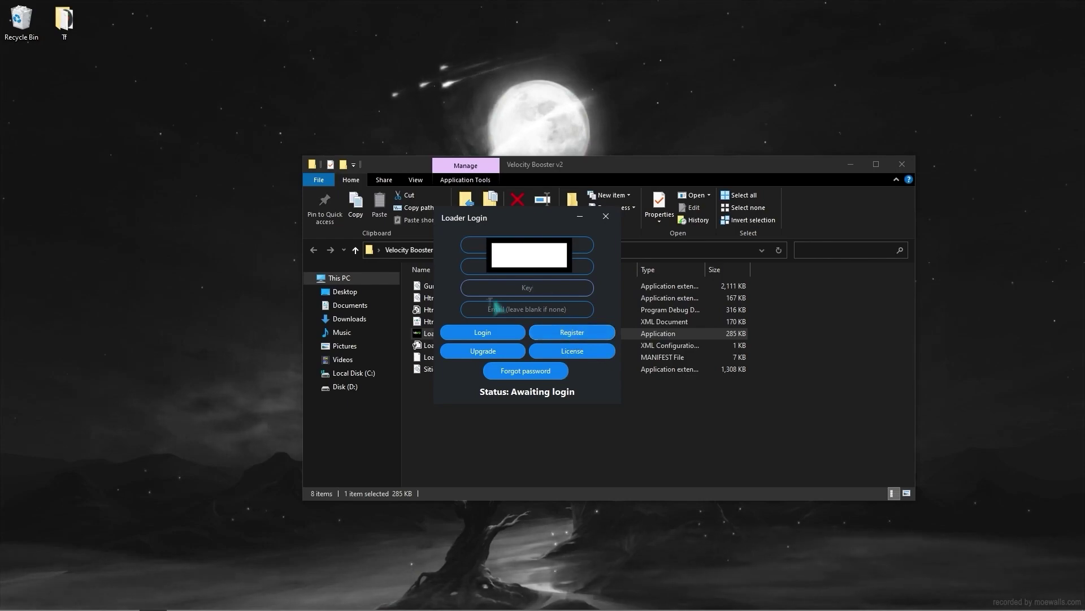
left_click(484, 335)
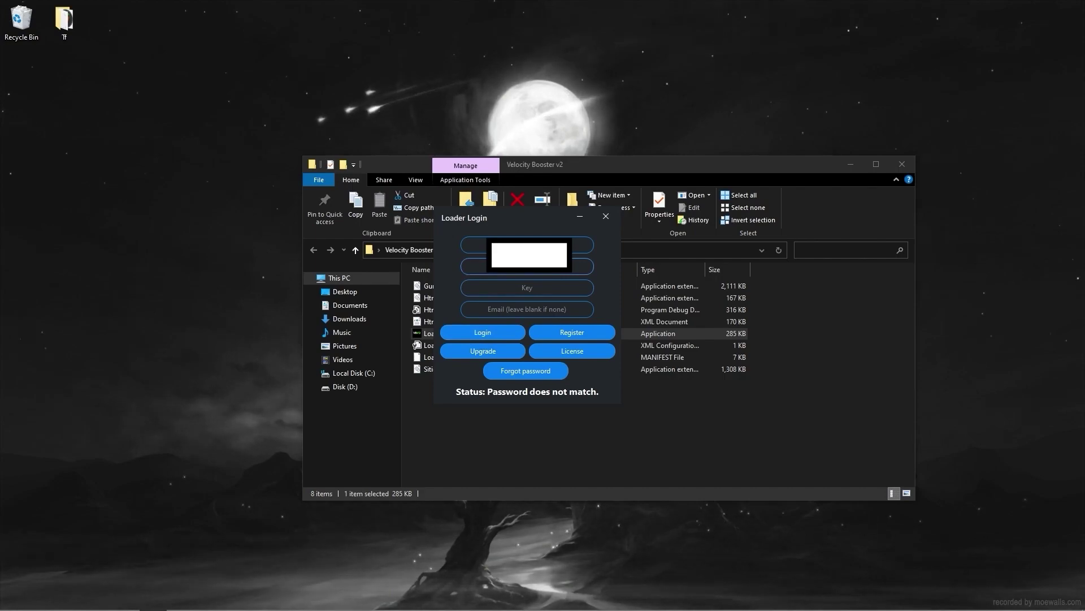
left_click(479, 334)
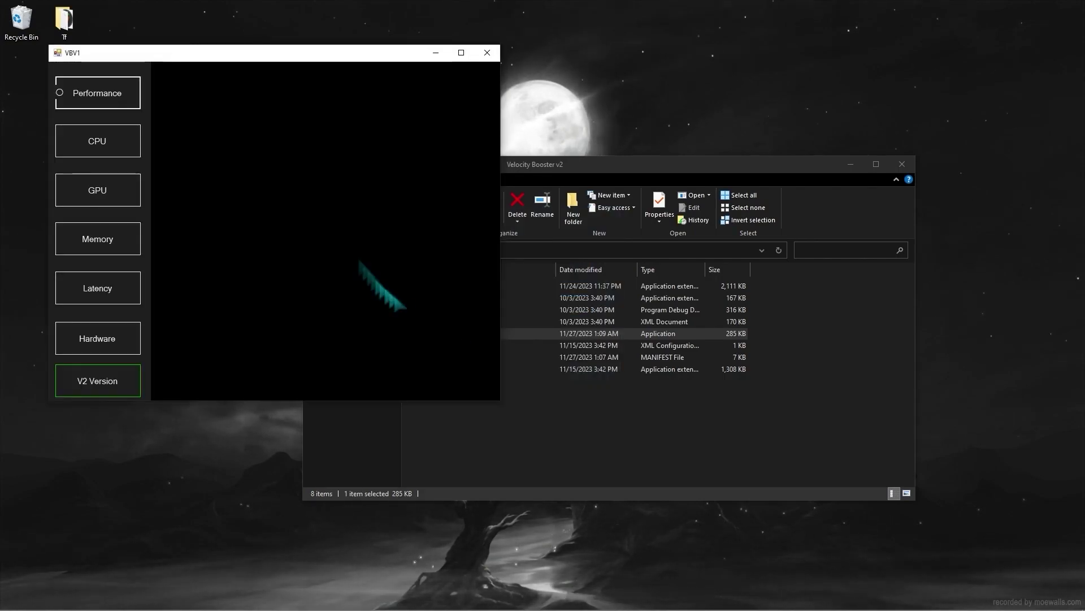
Move the VBV1 window toward the middle of the desktop and look through its Performance, CPU, GPU, Memory, Latency and Hardware pages
left_click_drag(282, 58, 505, 120)
left_click(401, 164)
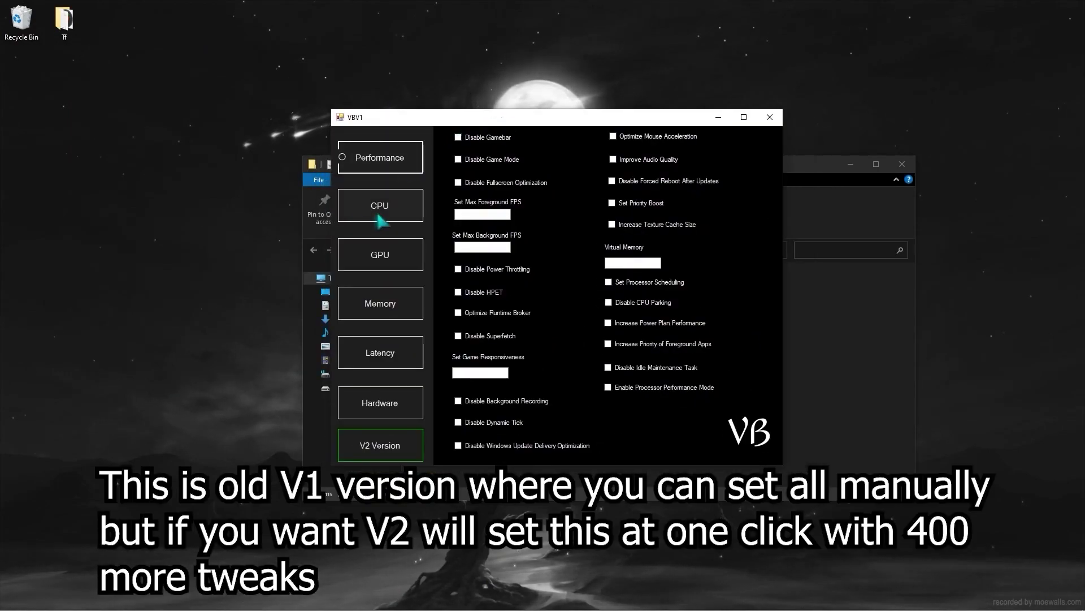
left_click(345, 207)
left_click(355, 255)
left_click(356, 305)
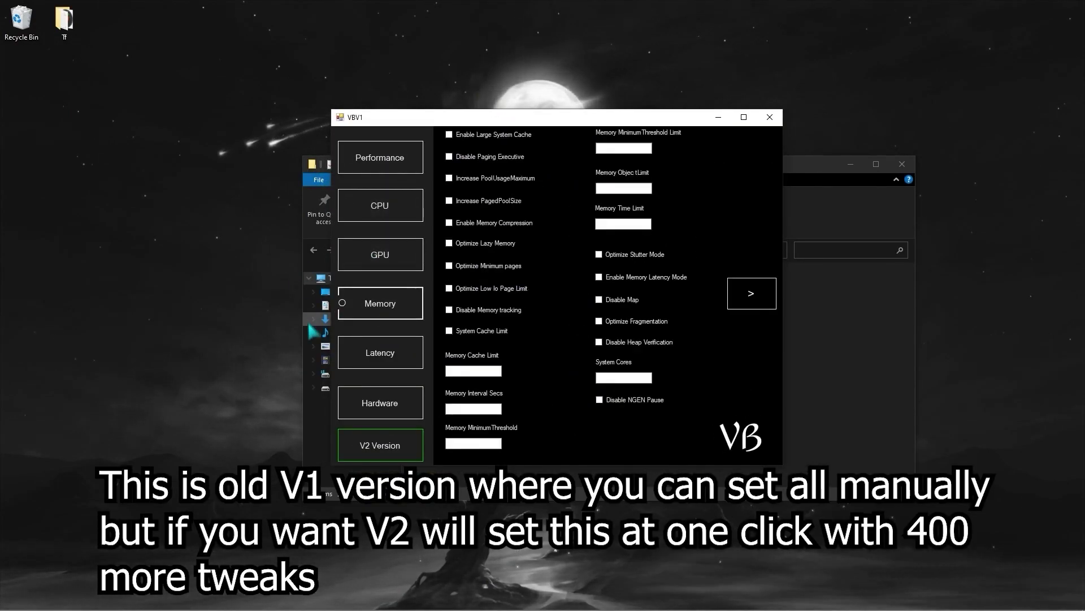
left_click(390, 361)
left_click(376, 409)
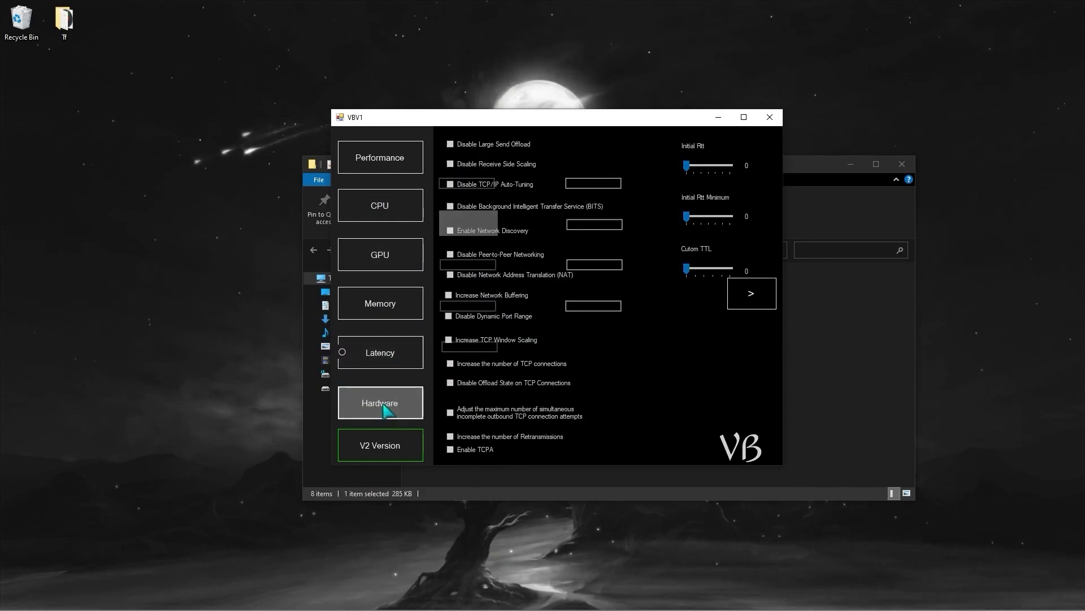
Enable Disable Gamebar, Disable Game Mode and Disable Fullscreen Optimization on the Performance page, with max foreground FPS 500 and background FPS 35
left_click(370, 164)
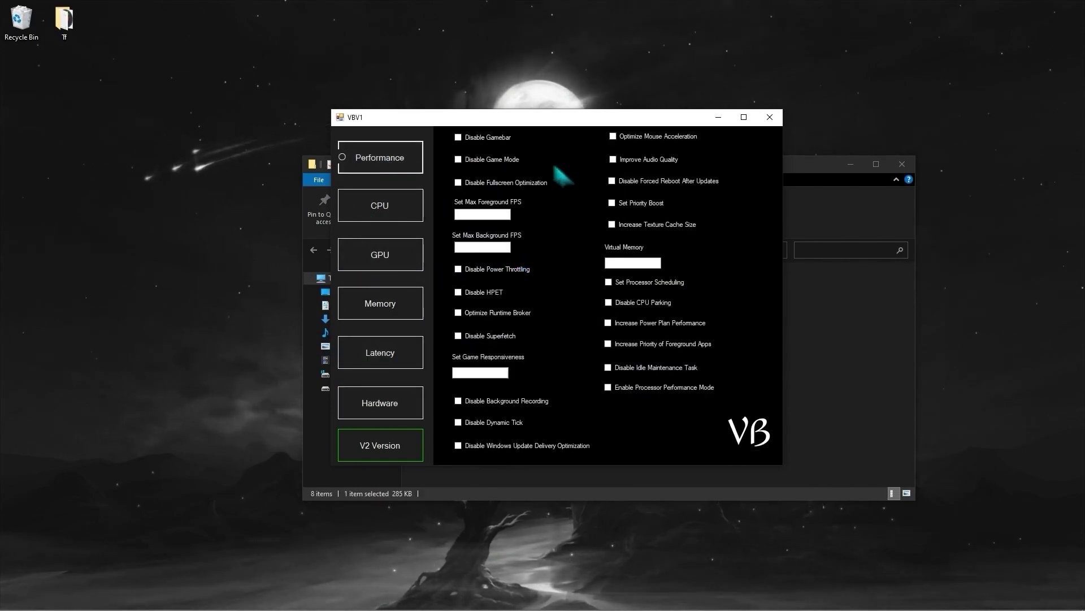
left_click(458, 137)
left_click(458, 159)
left_click(458, 182)
left_click(478, 214)
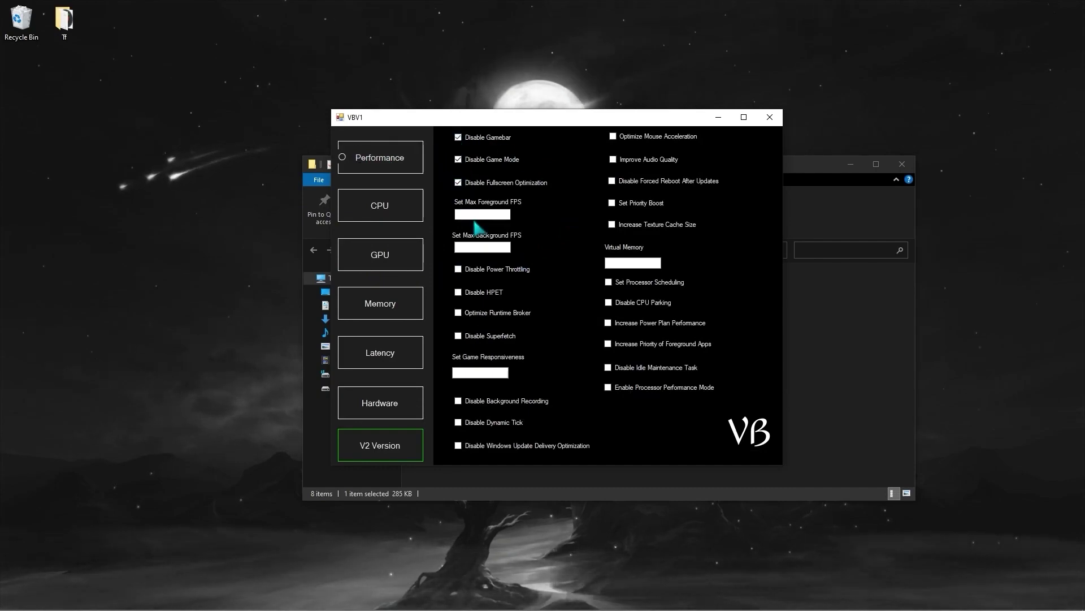
type("500")
left_click(476, 245)
type("35")
Enable the Performance options from Disable Power Throttling through Disable Windows Update Delivery Optimization, with game responsiveness set to 100
left_click(458, 269)
left_click(458, 292)
left_click(458, 313)
left_click(459, 336)
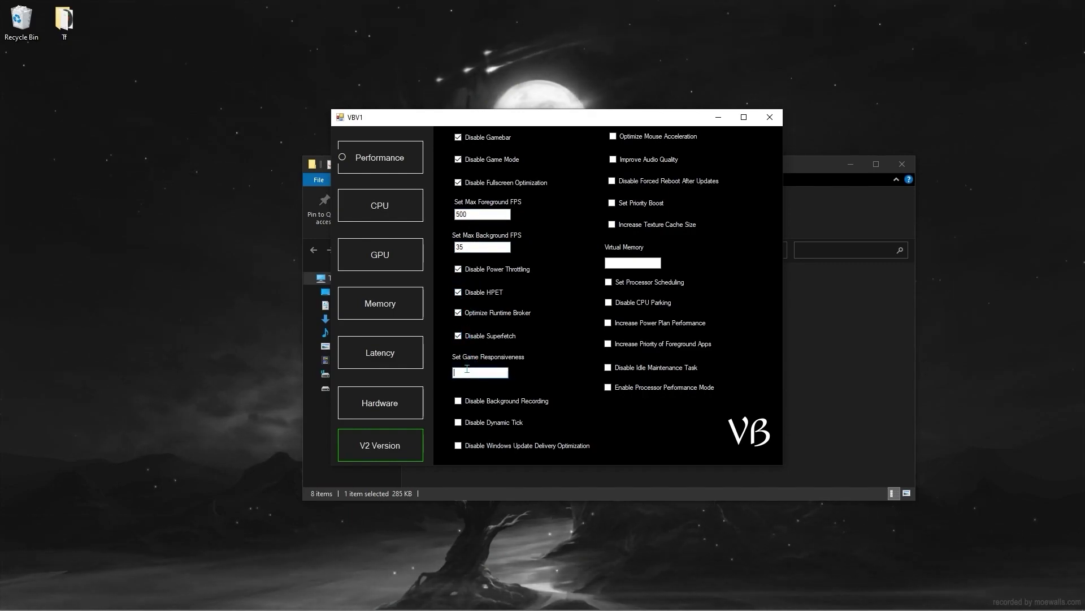
left_click(458, 422)
left_click(458, 445)
Enable Optimize Mouse Acceleration, Improve Audio Quality, Disable Forced Reboot After Updates, Set Priority Boost and Increase Texture Cache Size
left_click(612, 136)
left_click(612, 159)
left_click(612, 181)
left_click(612, 203)
left_click(611, 224)
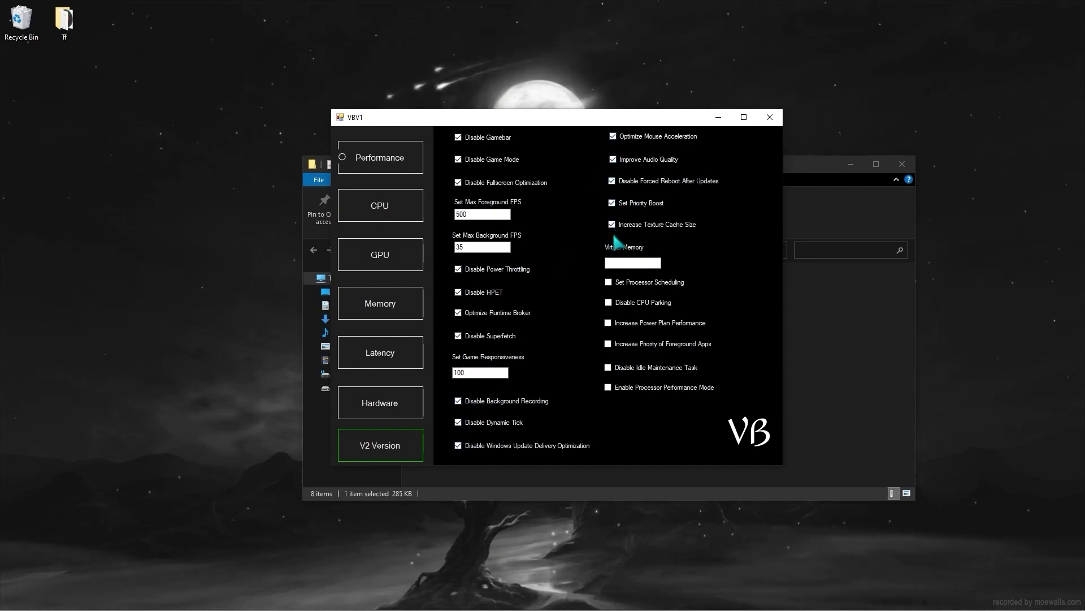
Set Virtual Memory to 8000 and enable the options from Set Processor Scheduling through Enable Processor Performance Mode
type("8000")
left_click(609, 282)
left_click(609, 323)
left_click(608, 344)
left_click(609, 368)
left_click(608, 387)
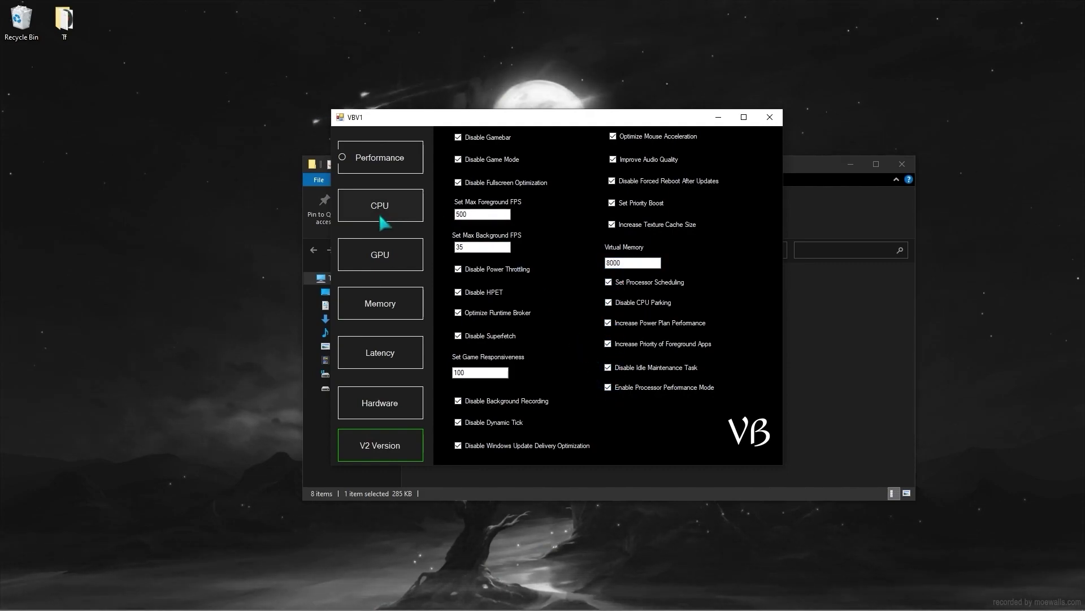
Enable the CPU options from Improve Cpu Priority through the thread granularity option, with User Processor Time at maximum and Maximum DWM FPS 500
left_click(391, 218)
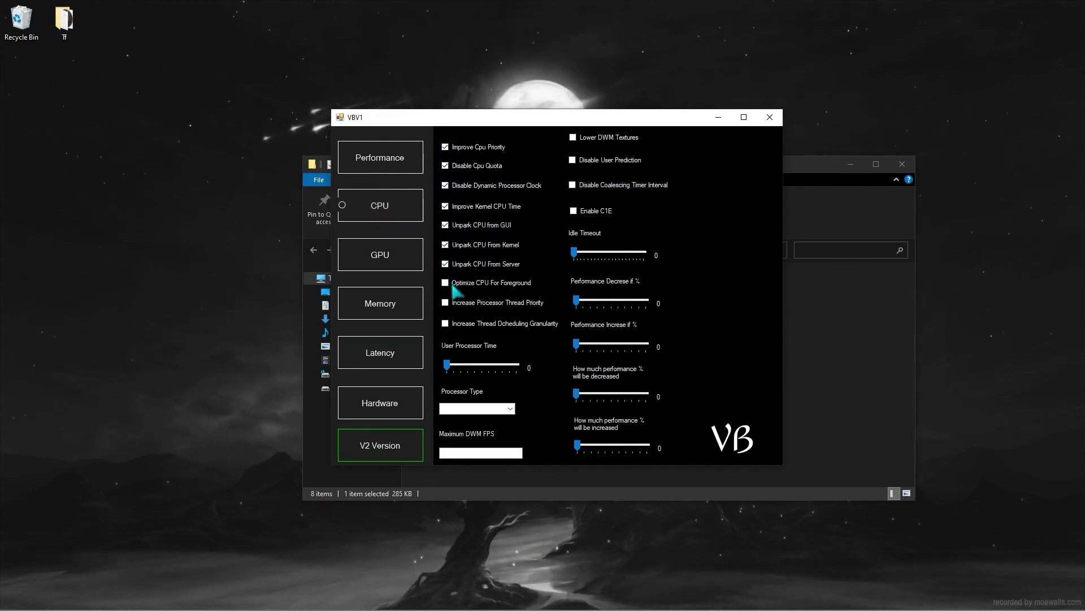
left_click_drag(447, 366, 547, 370)
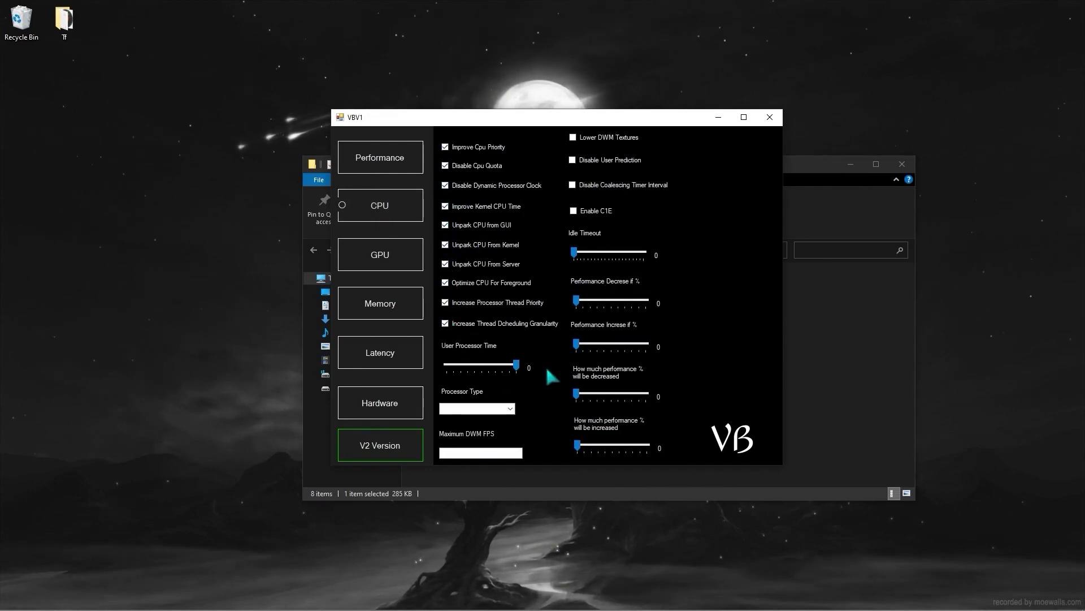
left_click(510, 408)
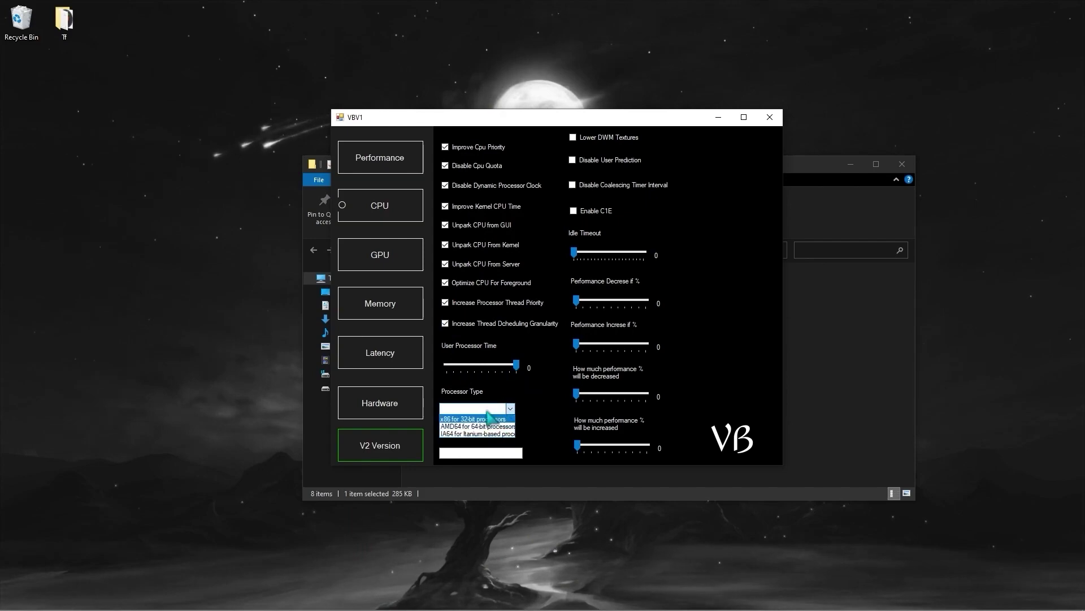
left_click(509, 409)
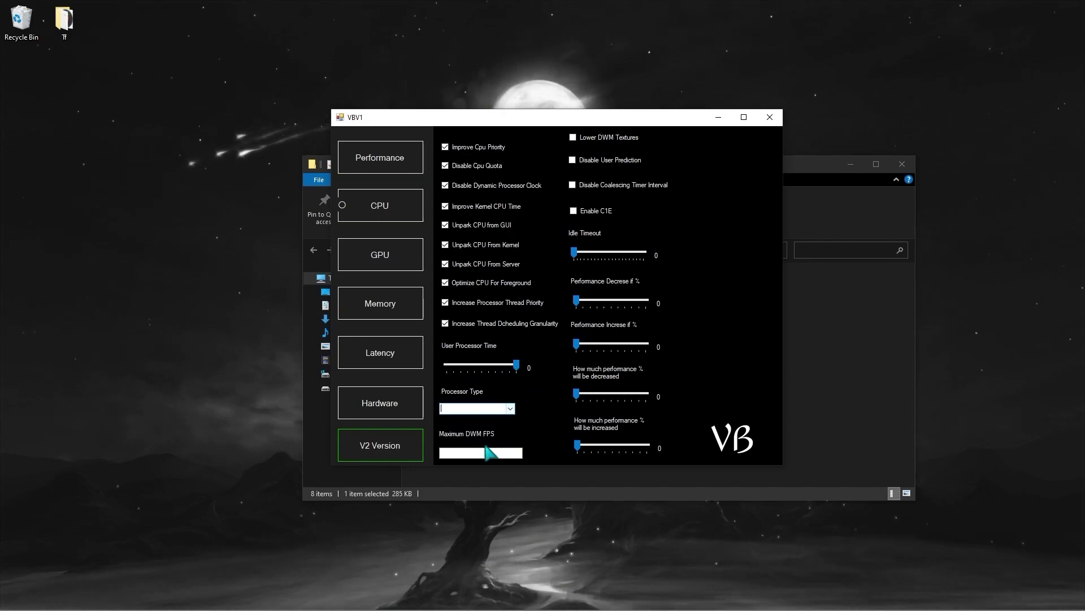
type("500")
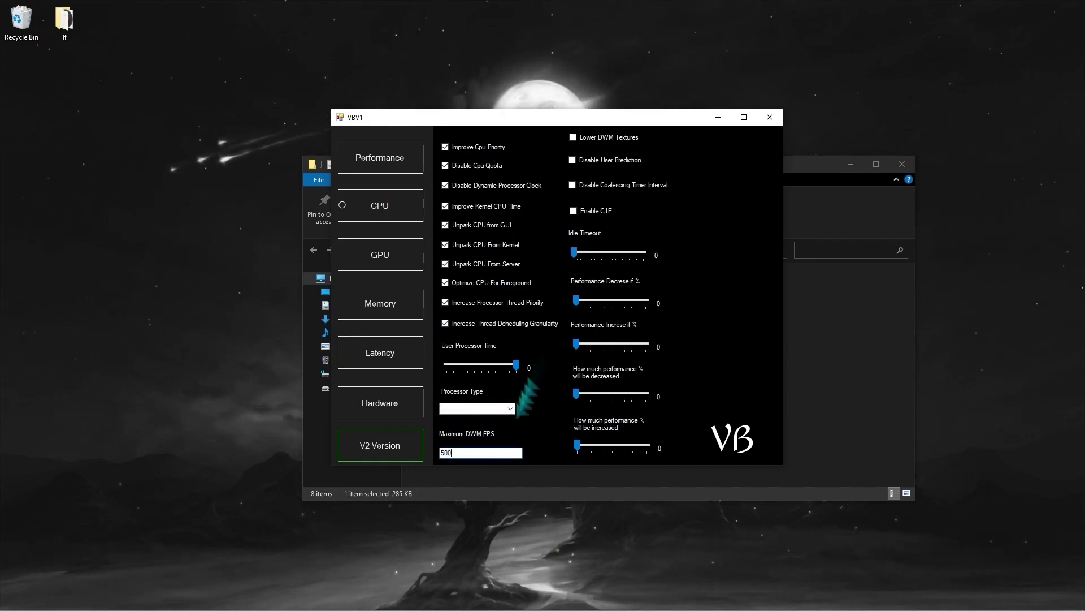
Enable Lower DWM Textures, Disable User Prediction and Disable Coalescing Timer Interval for the CPU, leaving Enable C1E off
left_click(573, 138)
left_click(573, 185)
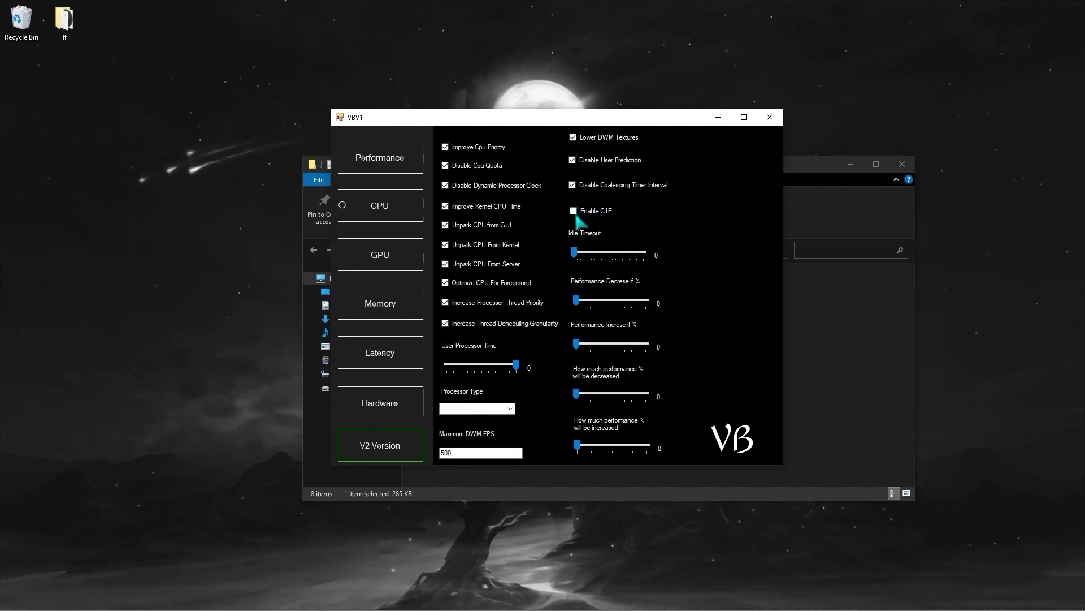
left_click(573, 211)
Set the Idle Timeout, performance decrease threshold and performance increase amount to maximum, keeping the increase threshold and decrease amount at minimum
left_click_drag(605, 254, 644, 252)
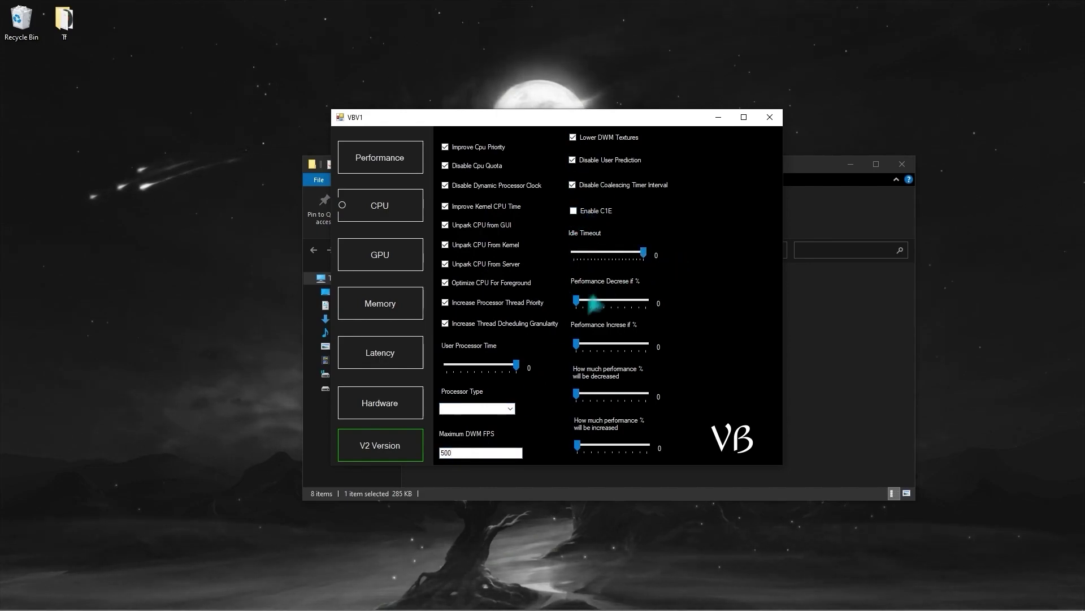
left_click_drag(577, 343, 562, 356)
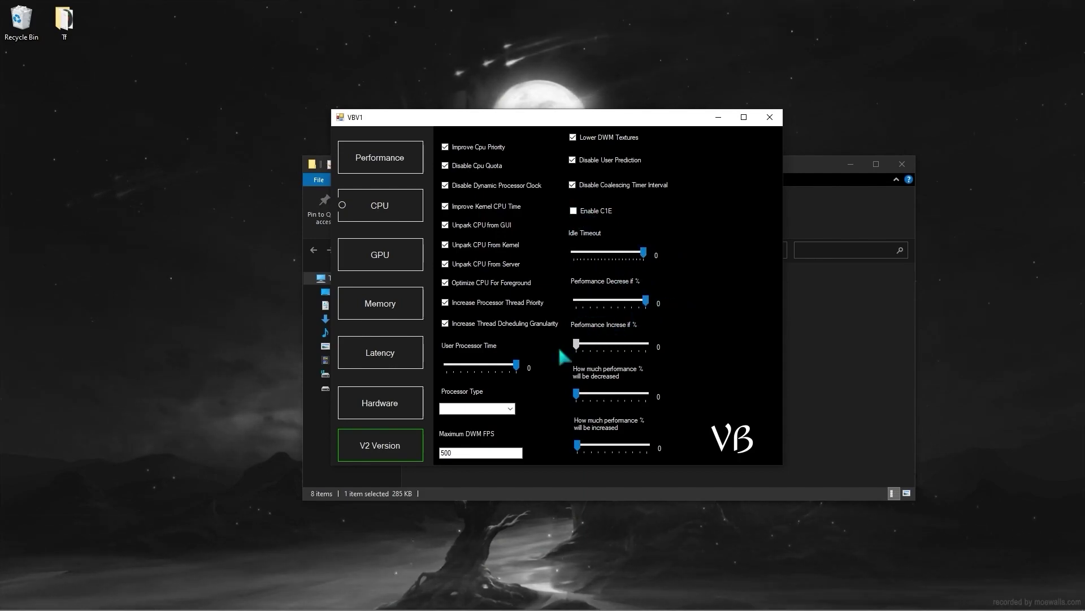
left_click(577, 393)
left_click_drag(577, 445, 647, 445)
Enable all twelve general GPU options, from Increase GPU TDR Delay through Enable Auto Switch
left_click(418, 261)
left_click(453, 134)
left_click(454, 156)
left_click(453, 176)
left_click(453, 196)
left_click(453, 219)
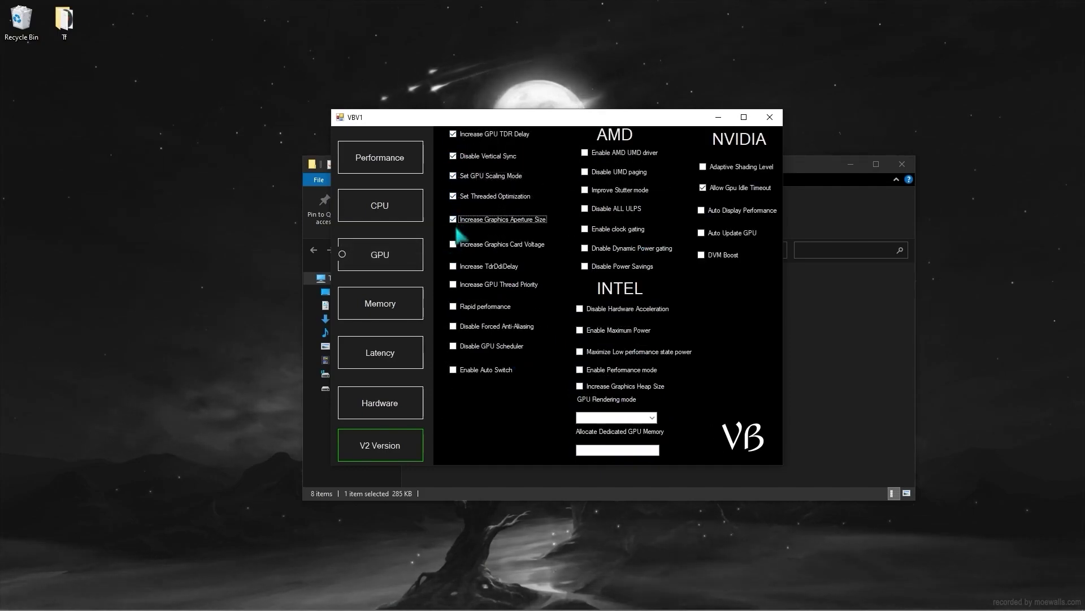
left_click(454, 244)
left_click(453, 266)
left_click(453, 285)
left_click(453, 307)
left_click(453, 326)
left_click(453, 346)
left_click(453, 370)
Enable all seven AMD graphics options, from Enable AMD UMD driver through Disable Power Savings
left_click(585, 153)
left_click(585, 172)
left_click(585, 190)
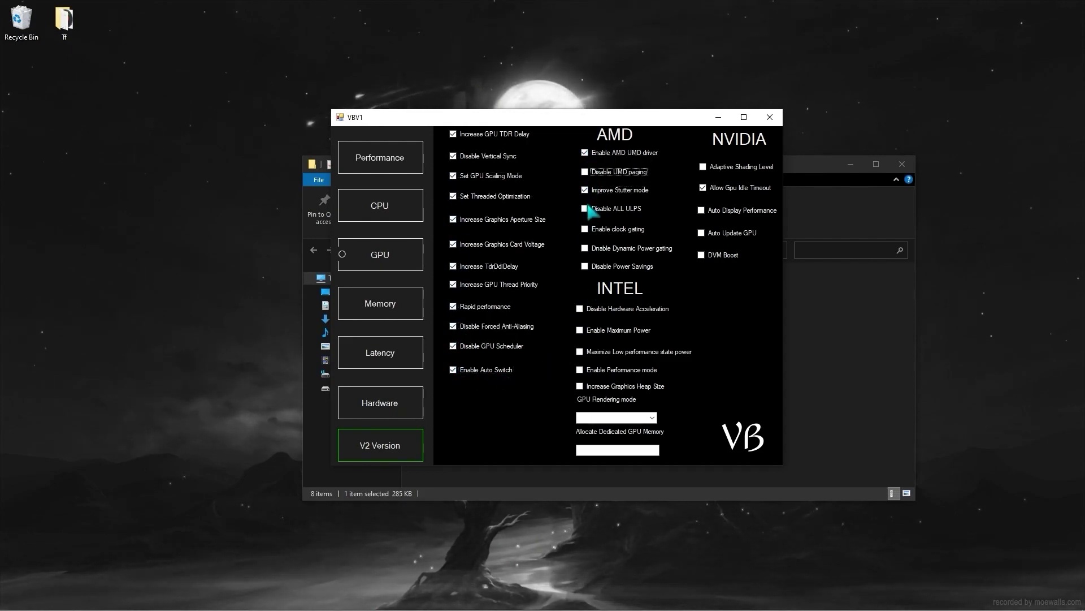
left_click(585, 171)
left_click(585, 229)
left_click(585, 249)
left_click(585, 266)
Enable all five Intel graphics options, from Disable Hardware Acceleration through Increase Graphics Heap Size
left_click(580, 309)
left_click(580, 330)
left_click(580, 352)
left_click(580, 369)
left_click(581, 387)
Set the Intel GPU rendering mode to Maximum Performance and the allocated dedicated GPU memory to 1000
left_click(599, 417)
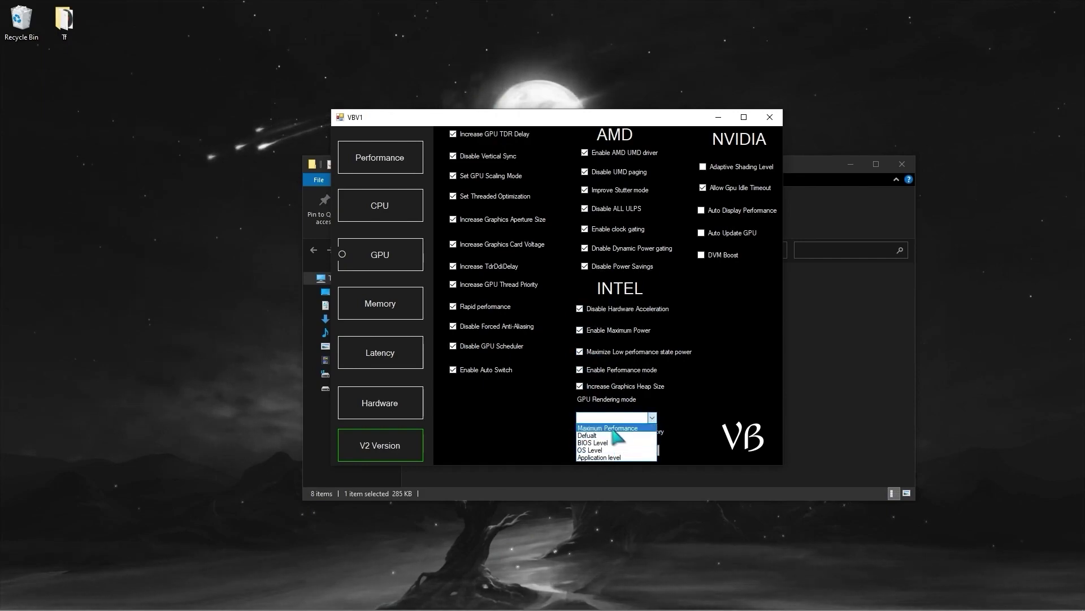
left_click(616, 428)
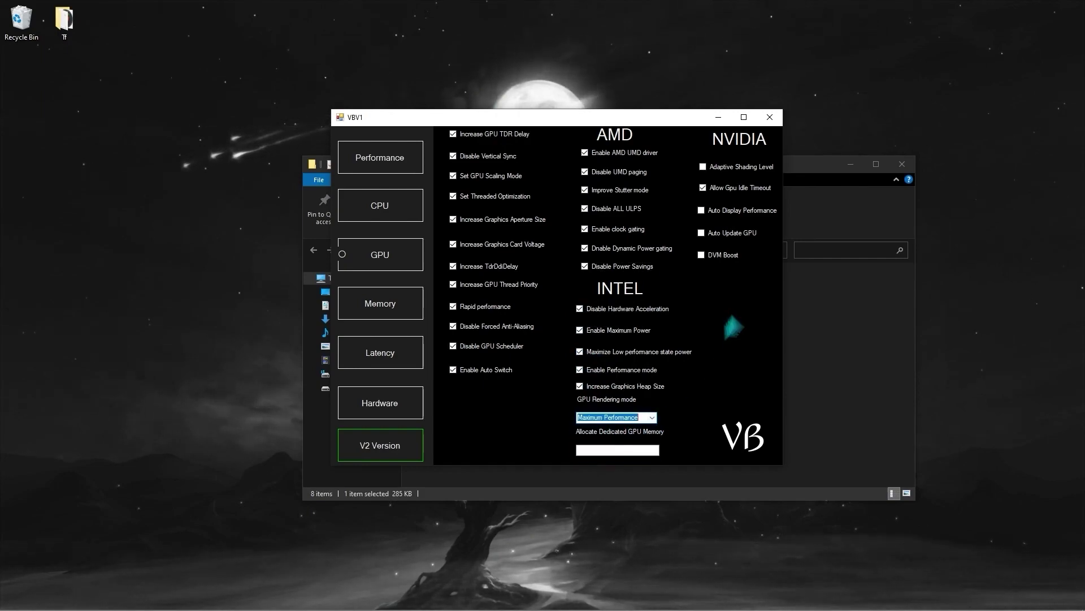
left_click(639, 450)
type("1000")
Enable the NVIDIA options Adaptive Shading Level, Auto Display Performance, Auto Update GPU and DVM Boost, and turn off Allow Gpu Idle Timeout
left_click(702, 166)
left_click(703, 187)
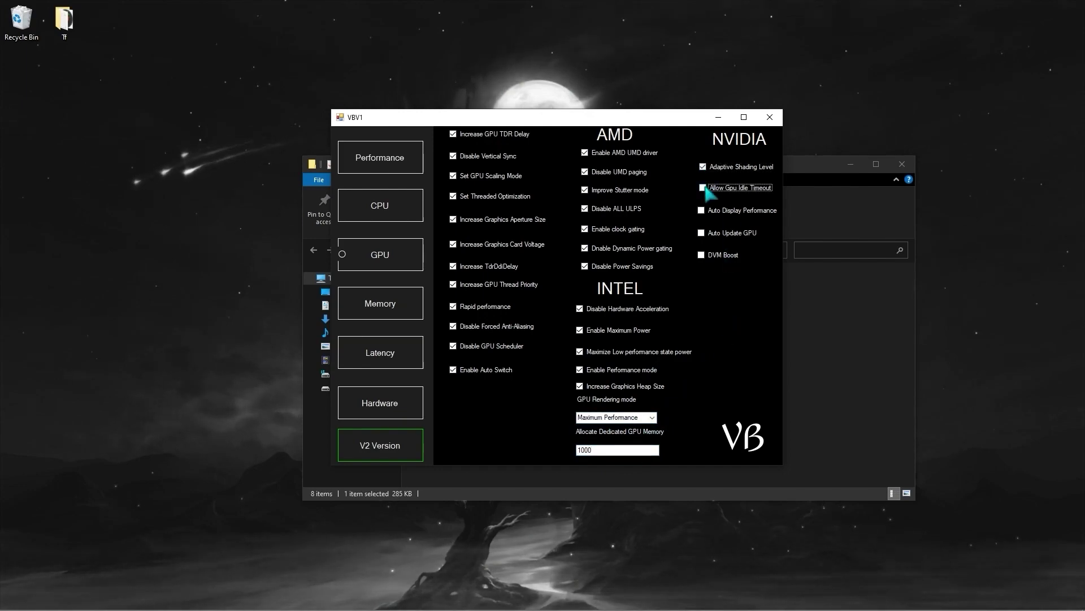
left_click(703, 210)
left_click(702, 233)
left_click(702, 255)
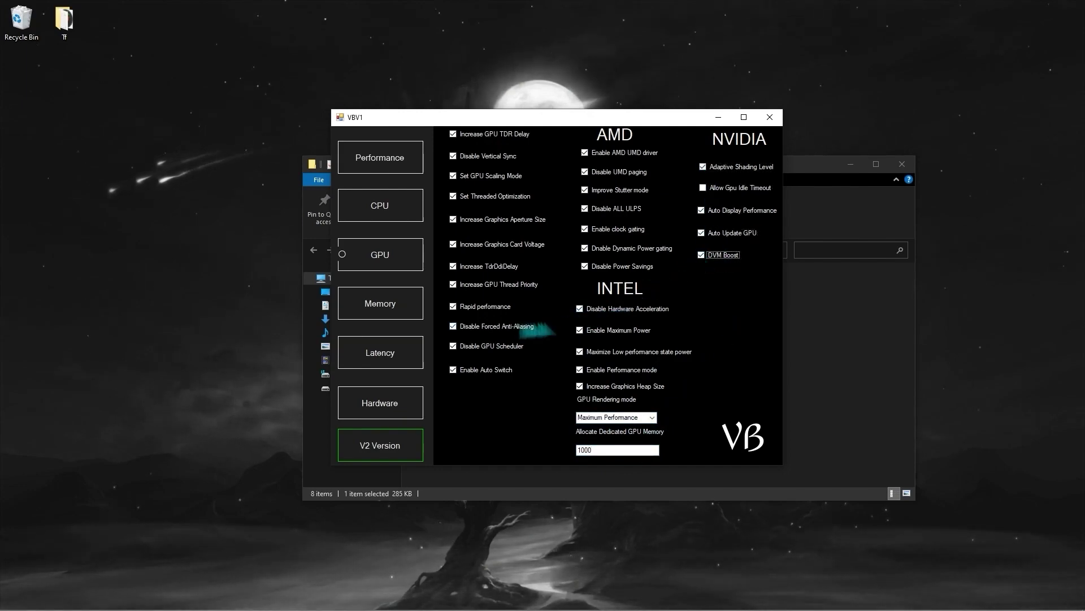
Enable the ten Memory options from Enable Large System Cache through System Cache Limit
left_click(396, 309)
left_click(449, 134)
left_click(449, 157)
left_click(449, 179)
left_click(449, 201)
left_click(449, 222)
left_click(448, 243)
left_click(449, 265)
left_click(449, 288)
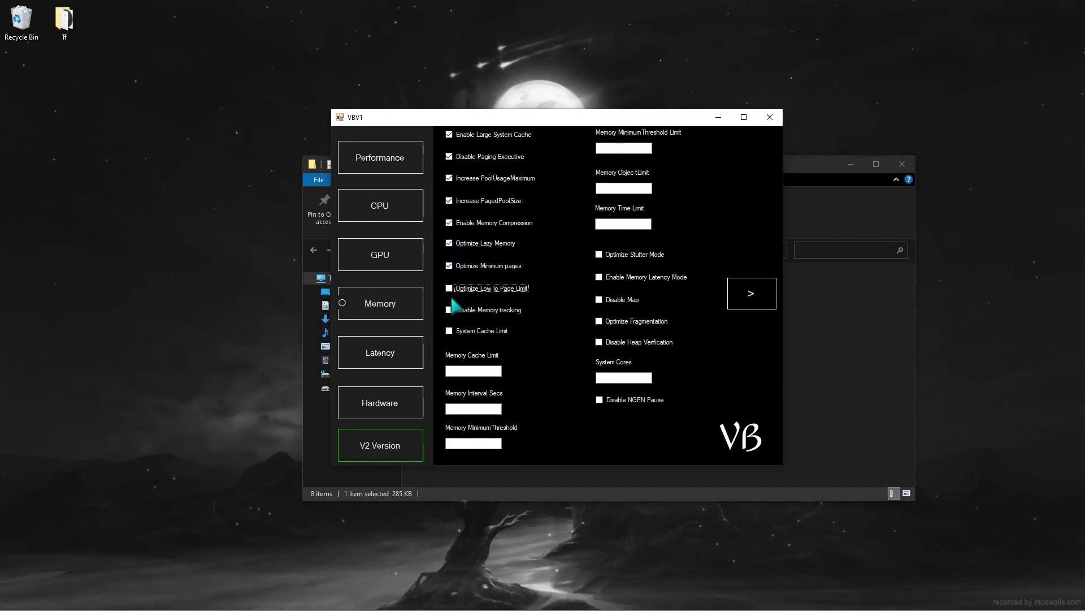
left_click(448, 310)
left_click(449, 330)
Set memory cache limit 0, interval secs 3, minimum threshold 0, minimum threshold limit 0, object limit 4000 and time limit 4000
left_click(467, 370)
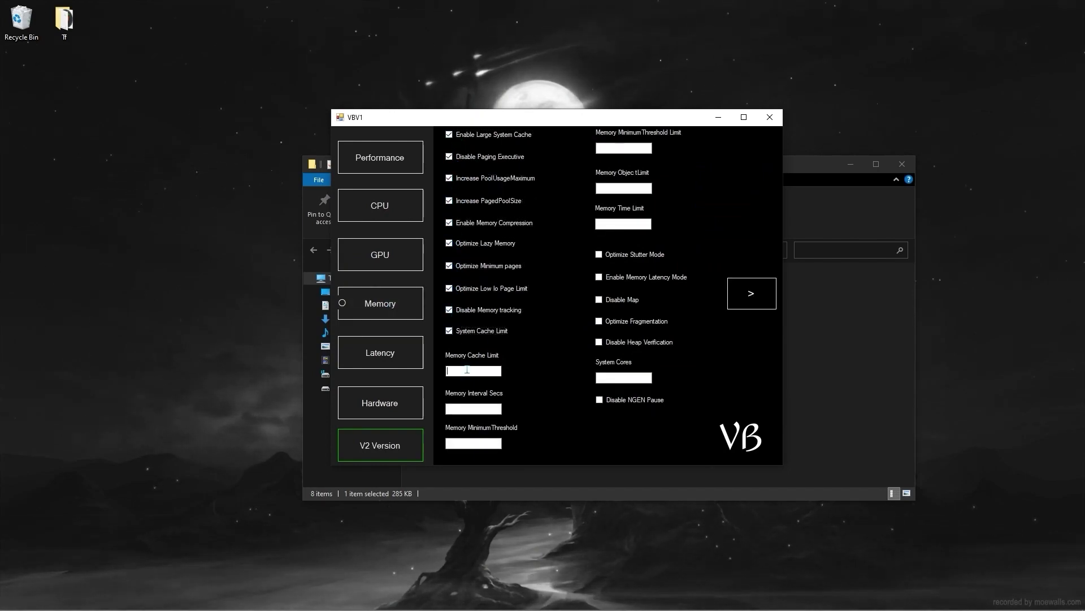
type("0")
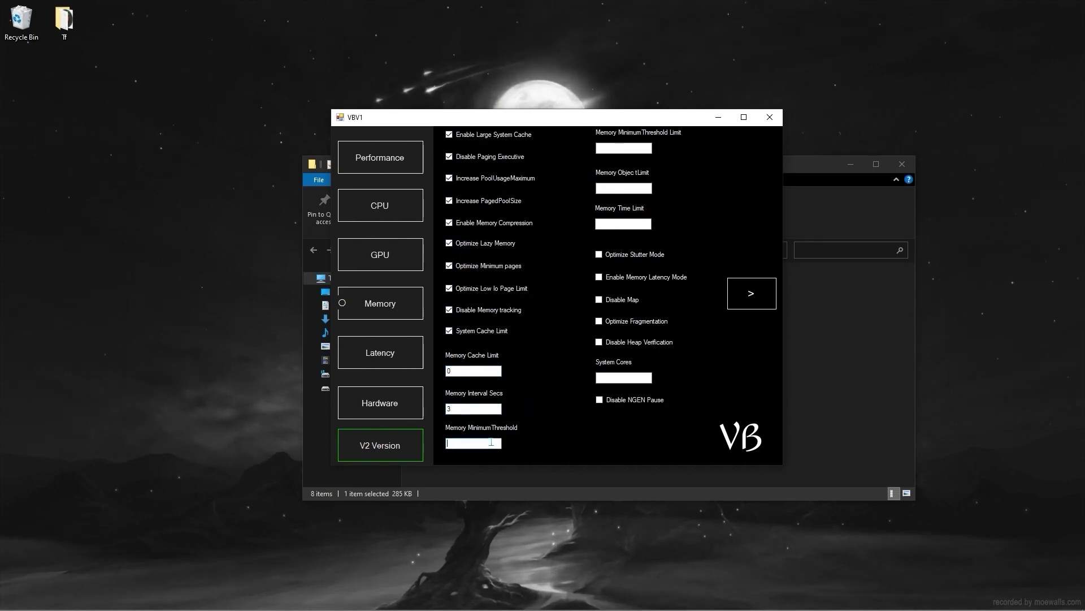
type("0")
left_click(624, 148)
type("0")
left_click(631, 189)
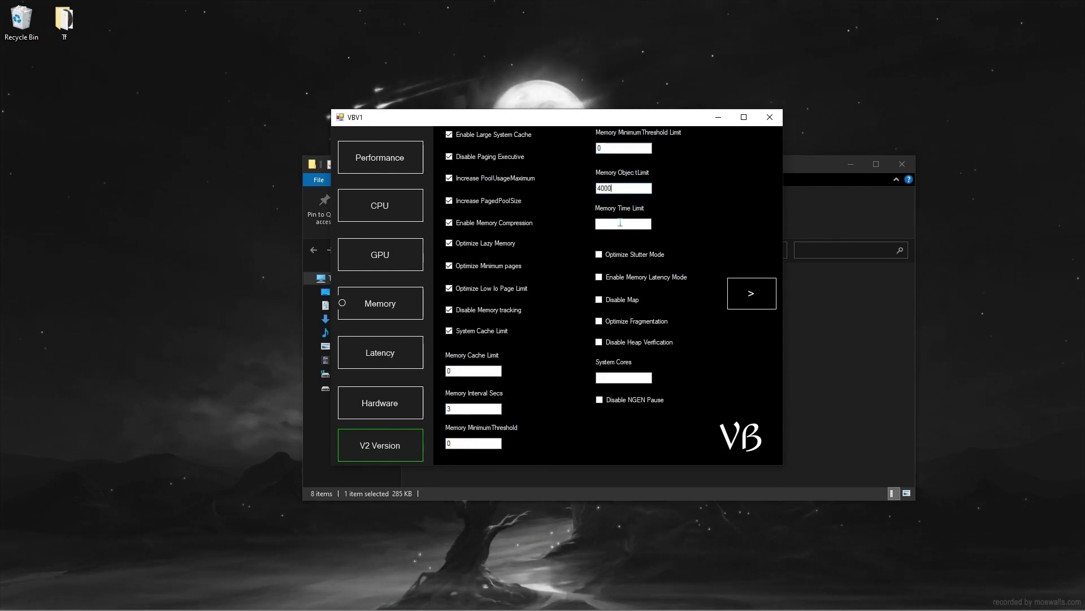
Enable the memory options from Optimize Stutter Mode through Disable NGEN Pause, and open the second page of memory settings
left_click(600, 277)
left_click(600, 300)
left_click(600, 322)
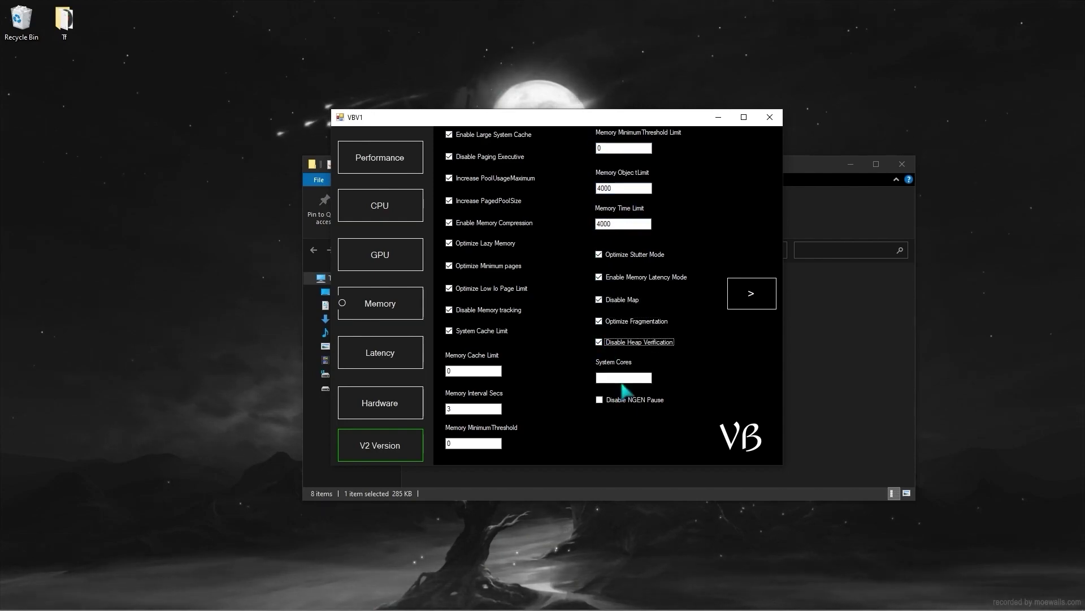
left_click(604, 401)
left_click(745, 303)
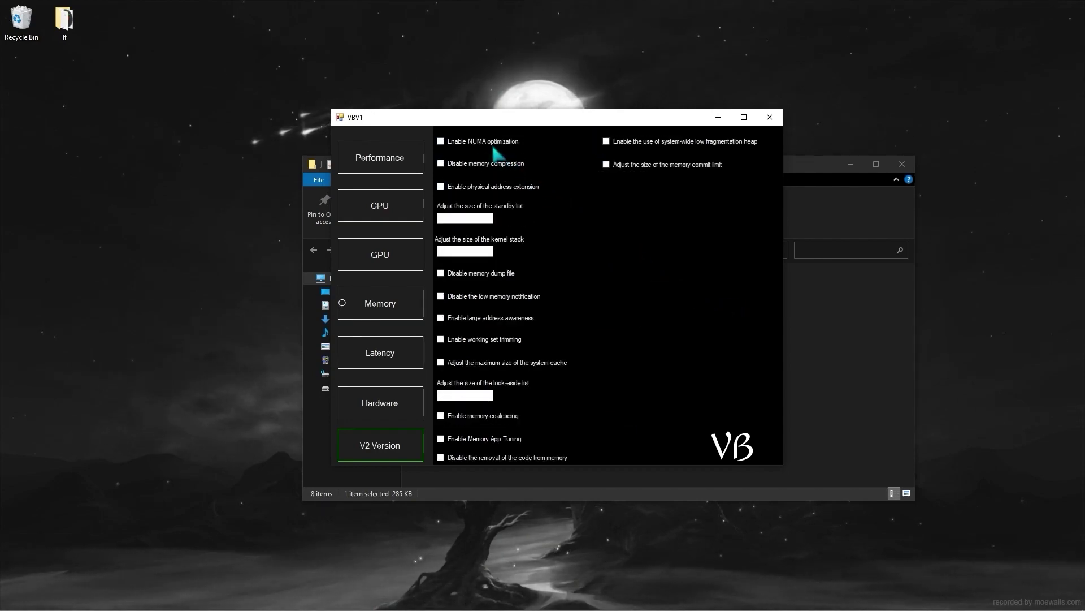
Enable NUMA optimization, memory compression disabling and physical address extension, and set the standby list size to 1000 and kernel stack size to 1500
left_click(486, 165)
left_click(487, 187)
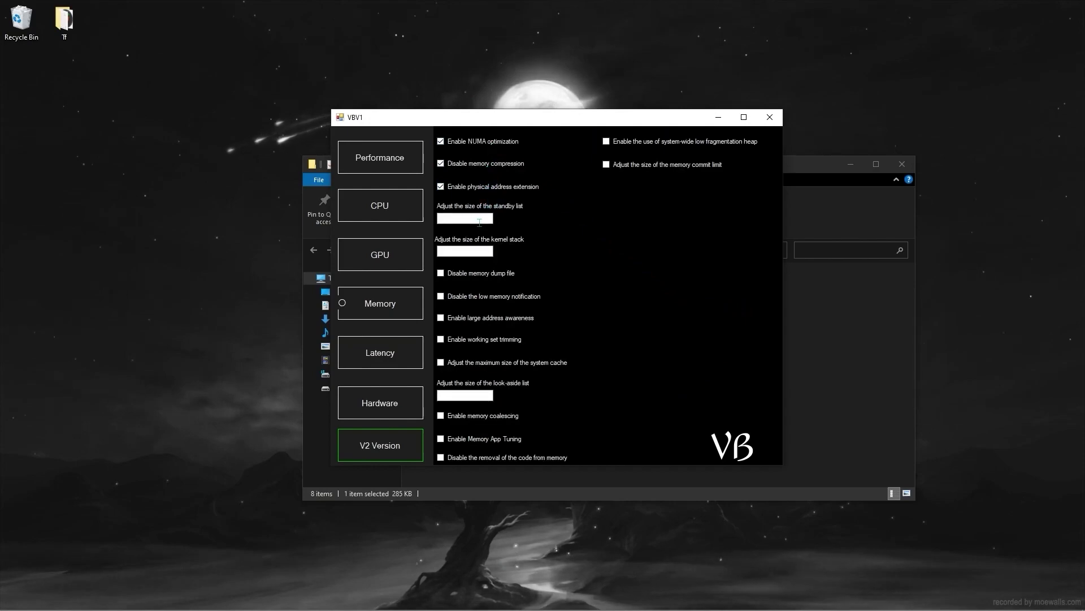
type("1000")
left_click(478, 251)
type("1500")
Enable the memory options from Disable memory dump file through Disable the removal of the code from memory, and set the look-aside list size to 1000
left_click(462, 274)
left_click(464, 296)
left_click(464, 318)
left_click(466, 339)
left_click(468, 362)
left_click(470, 394)
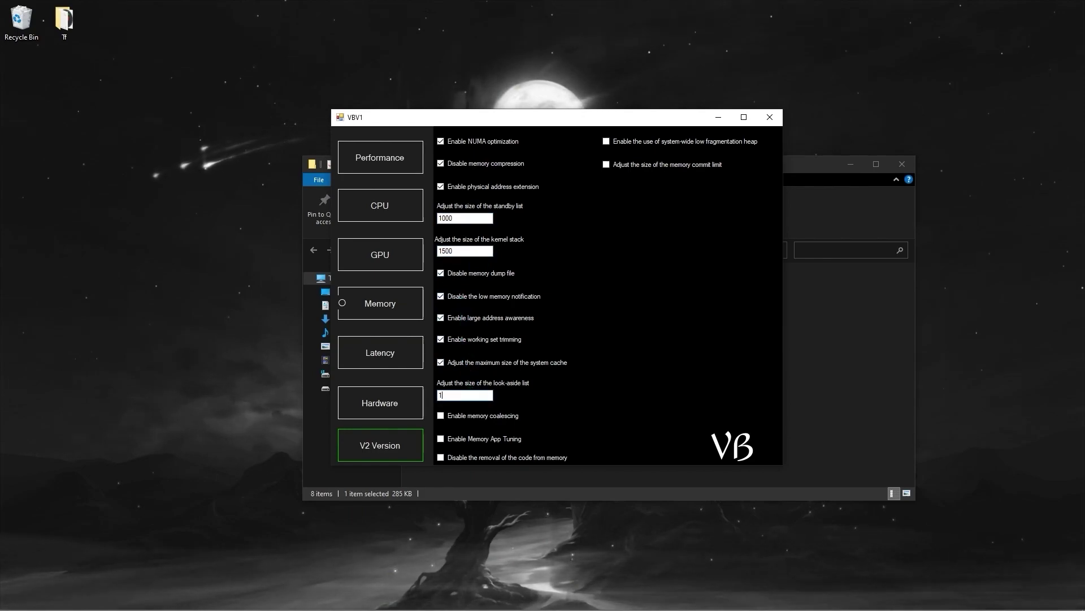
left_click(473, 438)
left_click(479, 457)
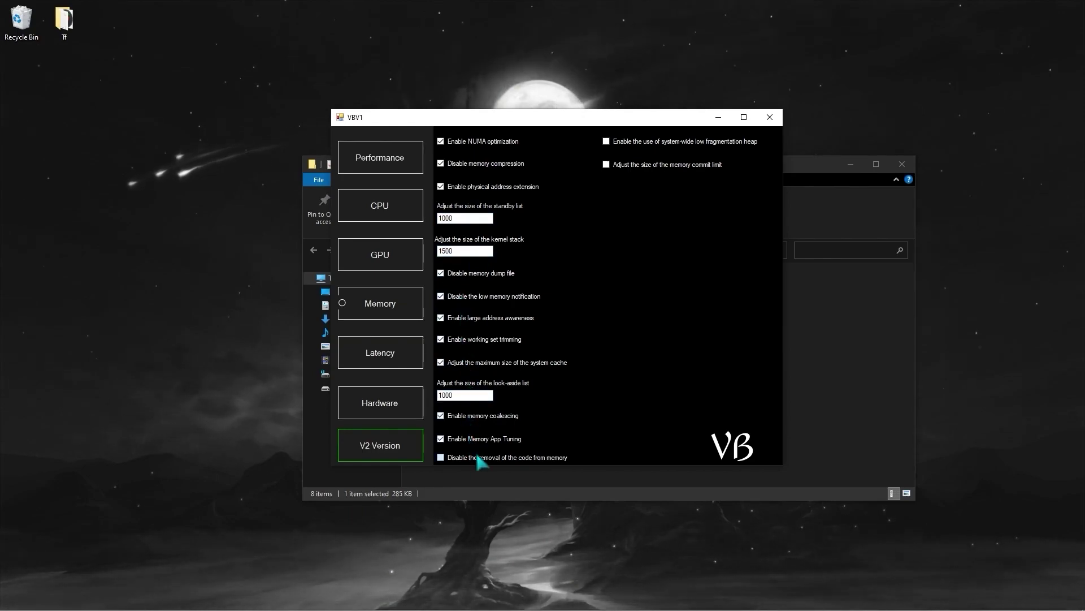
Open the Latency settings and enable the options from Disable Large Send Offload through Disable Peer-to-Peer Networking
left_click(390, 358)
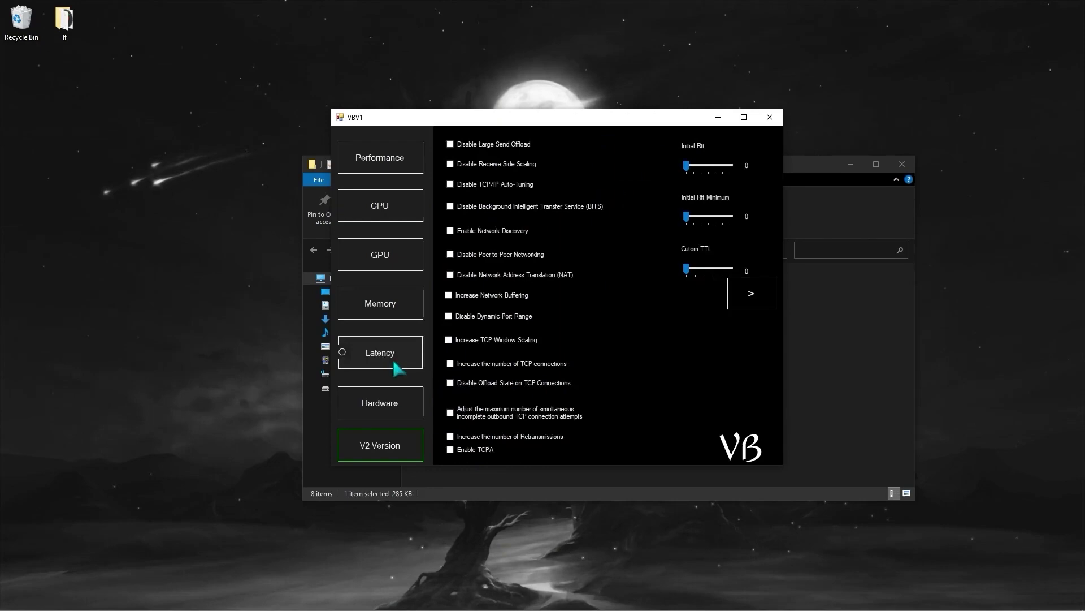
left_click(450, 144)
left_click(450, 164)
left_click(451, 185)
left_click(451, 206)
left_click(451, 231)
left_click(451, 254)
Enable the latency options from Disable Network Address Translation (NAT) through Enable TCPA, and raise Initial Rtt and Initial Rtt Minimum to their maximum
left_click(448, 296)
left_click(448, 316)
left_click(449, 340)
left_click(450, 363)
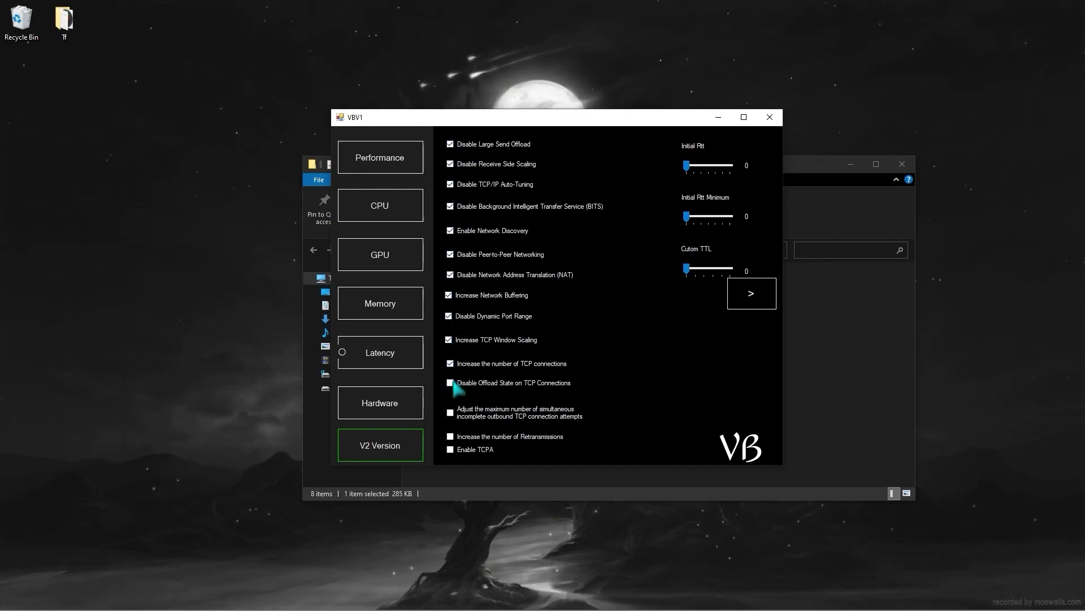
left_click(451, 436)
left_click(451, 449)
left_click_drag(687, 166, 780, 177)
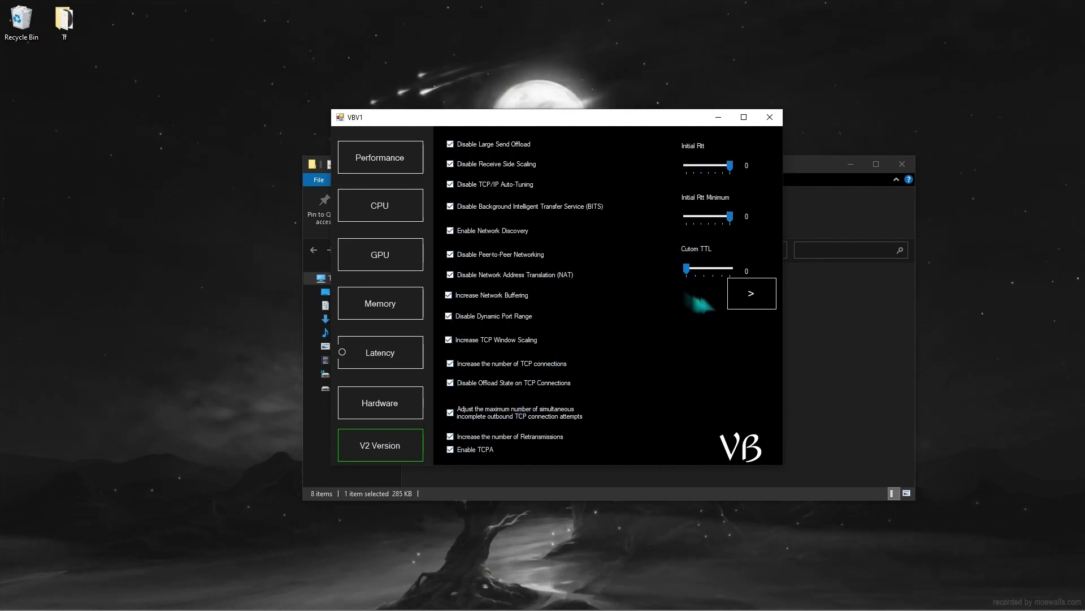
Open the second page of latency settings and enable every option from Optimize Ethernet through SOA Tweak
left_click(752, 292)
left_click(492, 142)
left_click(490, 161)
left_click(484, 180)
left_click(472, 202)
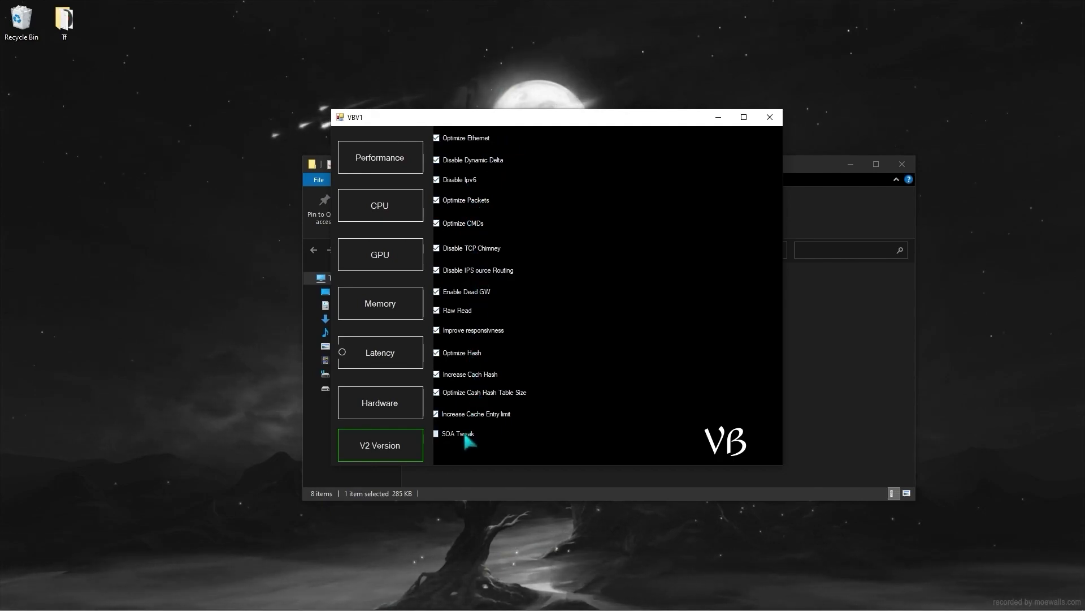
In the Hardware settings, set Mouse Polling to 1000, Mouse Queue size to its minimum, and MouseThreshold1 and MouseThreshold2 to 12
left_click(374, 403)
left_click(478, 182)
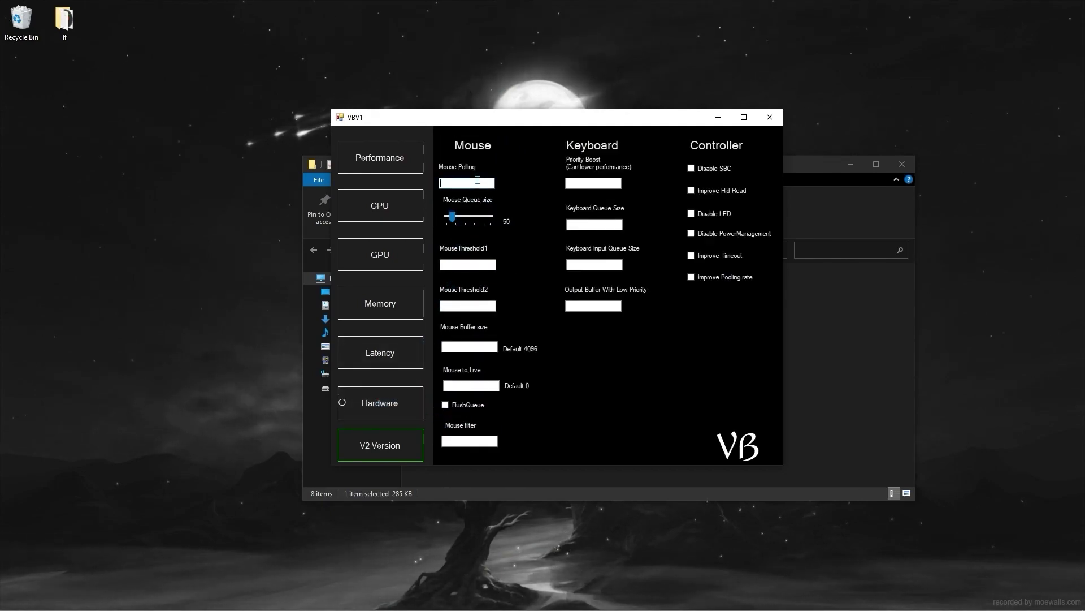
type("1000")
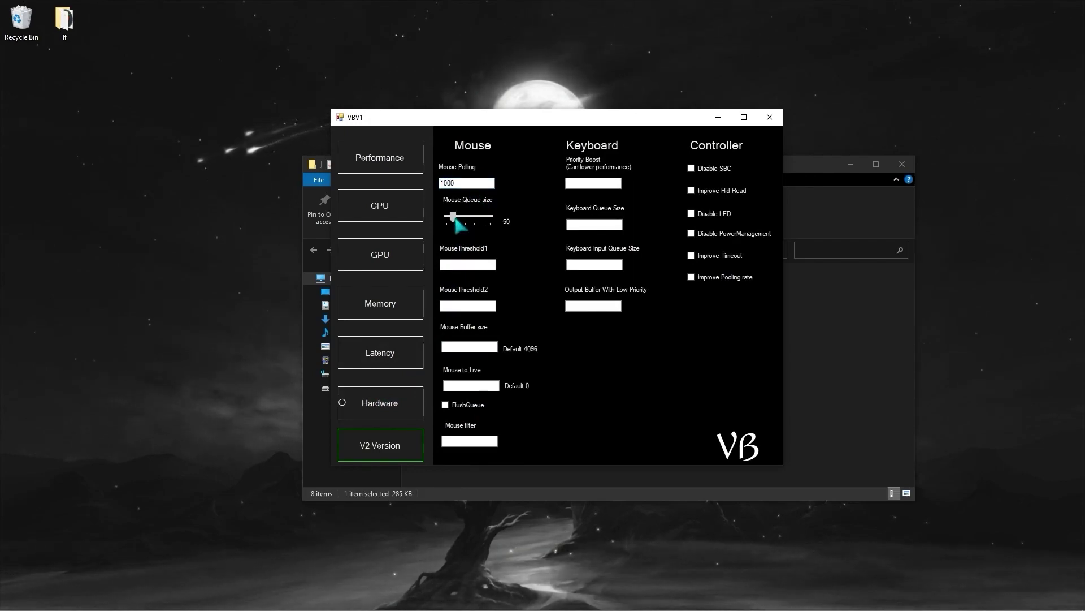
left_click_drag(455, 217, 448, 222)
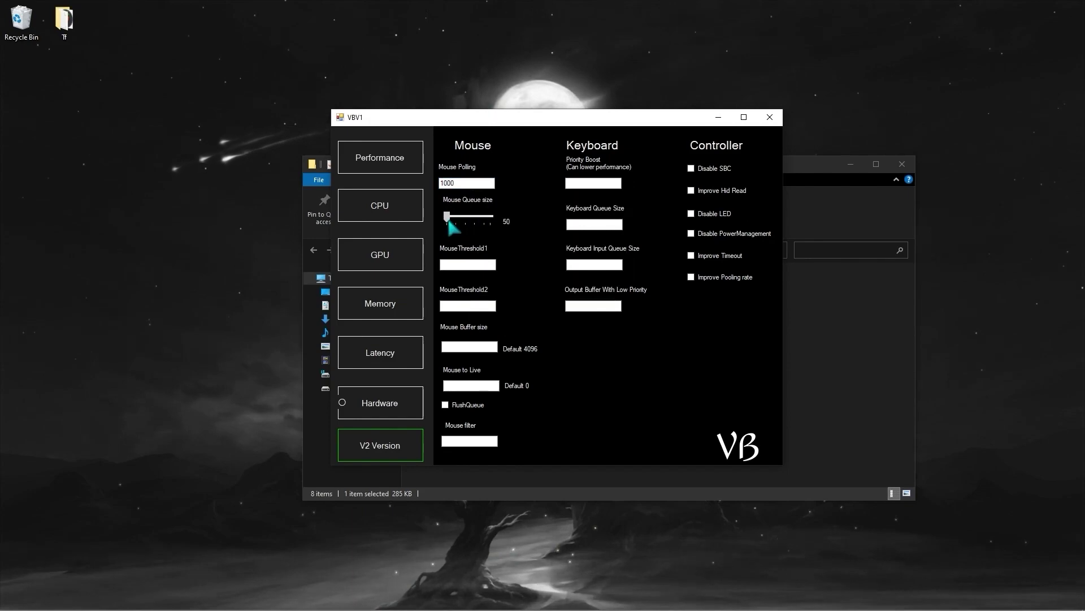
type("12")
left_click(474, 304)
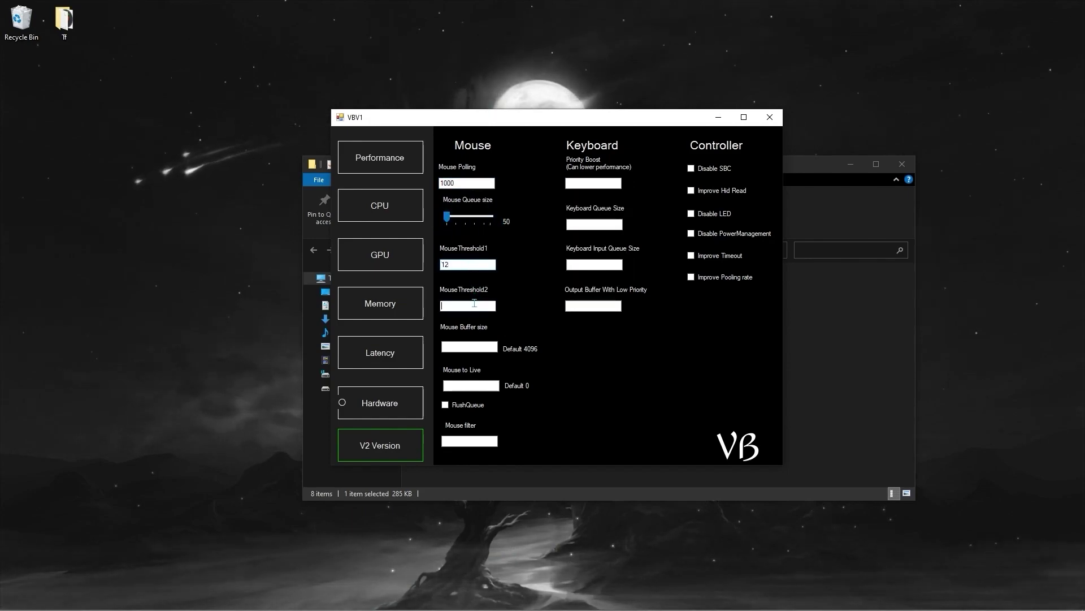
Set Mouse Buffer size to 8192 and Mouse to Live to 1, and enable FlushQueue
left_click(477, 346)
type("8192")
left_click(481, 383)
type("1")
left_click(480, 404)
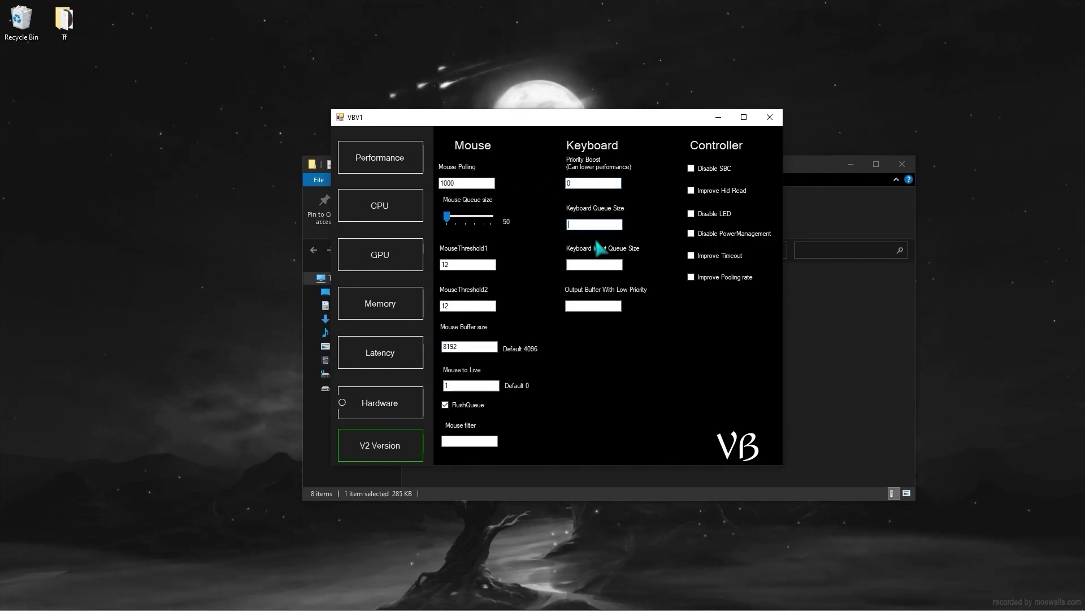
Set the keyboard Priority Boost to 0 and Keyboard Queue Size to 25, and fill in the input queue size and low-priority output buffer
type("25")
left_click(586, 263)
right_click(586, 264)
left_click(608, 308)
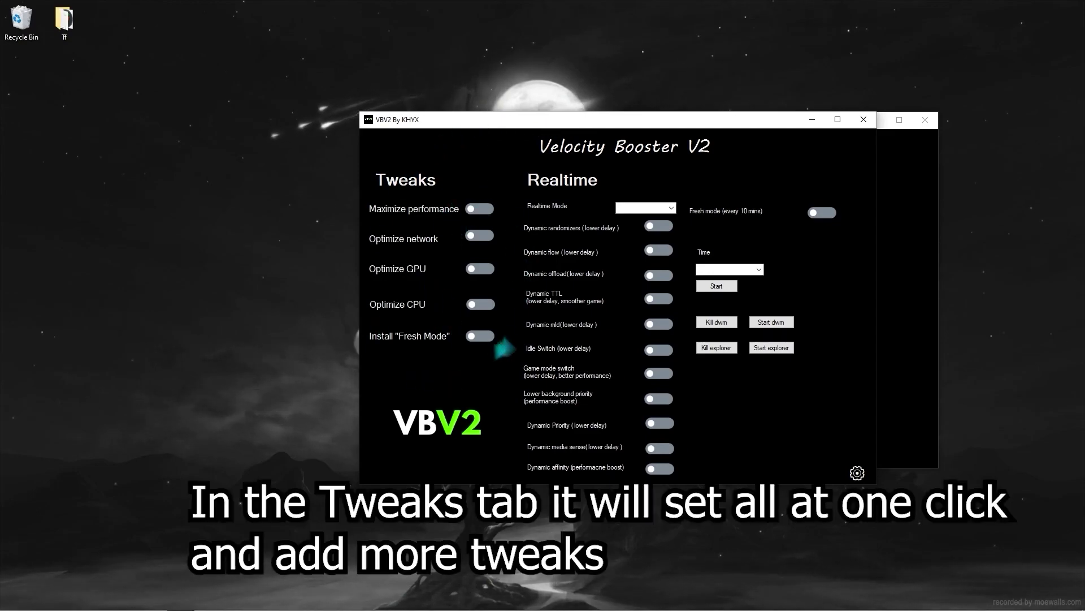
In Velocity Booster V2, turn on Maximize performance, Optimize network, Optimize GPU, Optimize CPU and Install "Fresh Mode", dismissing each message
left_click(476, 211)
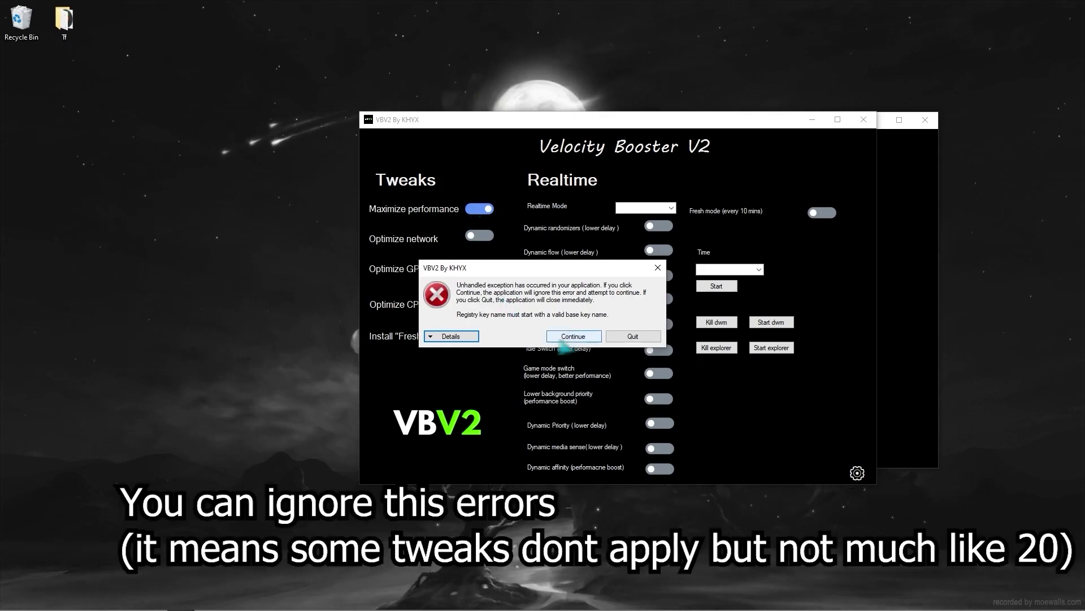
left_click(572, 336)
left_click(486, 236)
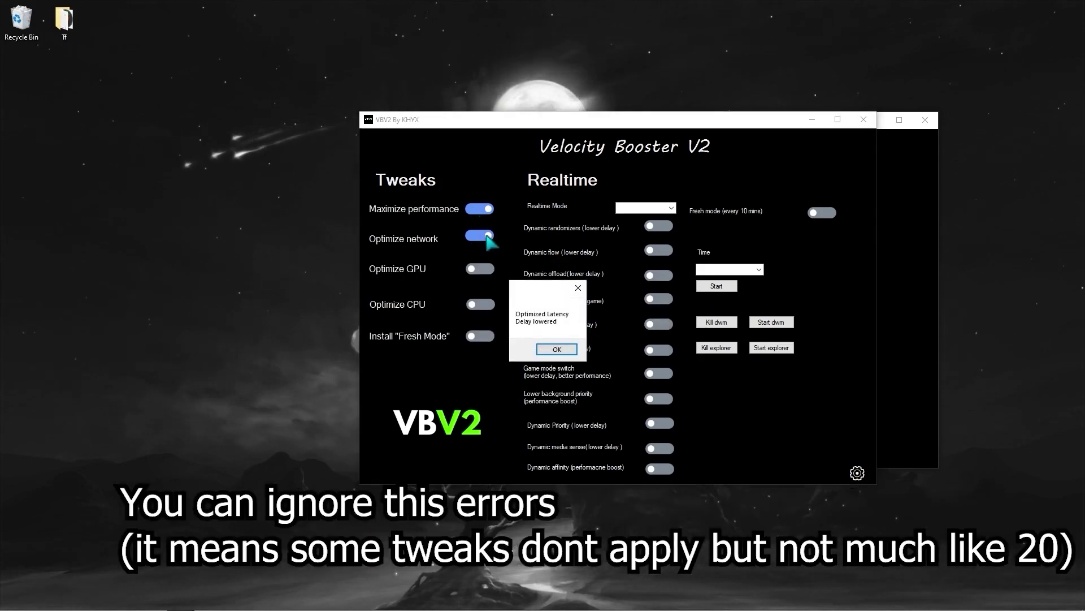
left_click(556, 349)
left_click(482, 270)
left_click(551, 349)
left_click(485, 307)
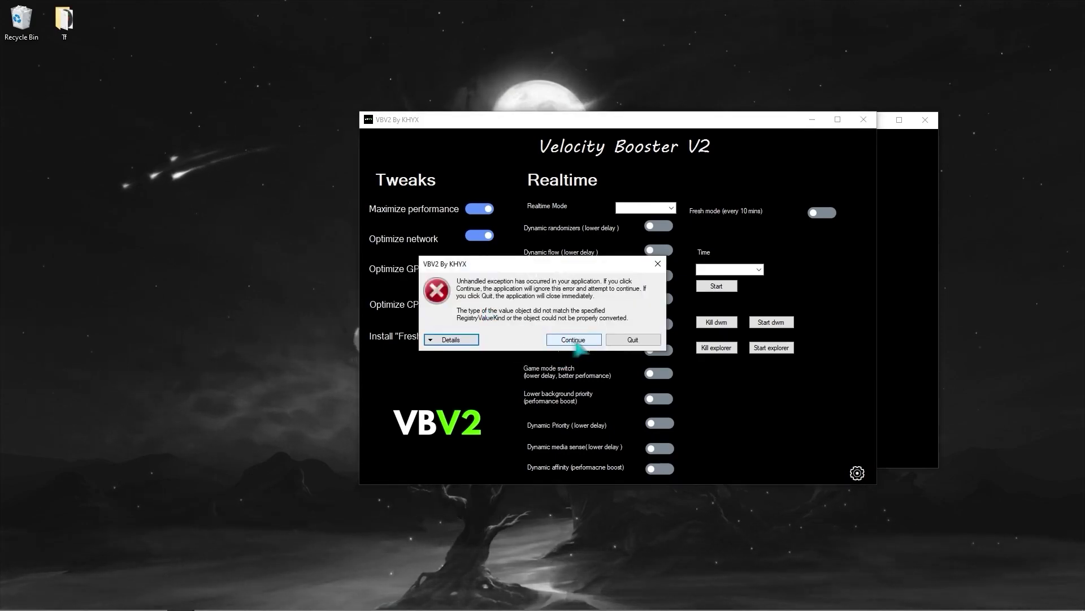
left_click(573, 339)
left_click(479, 337)
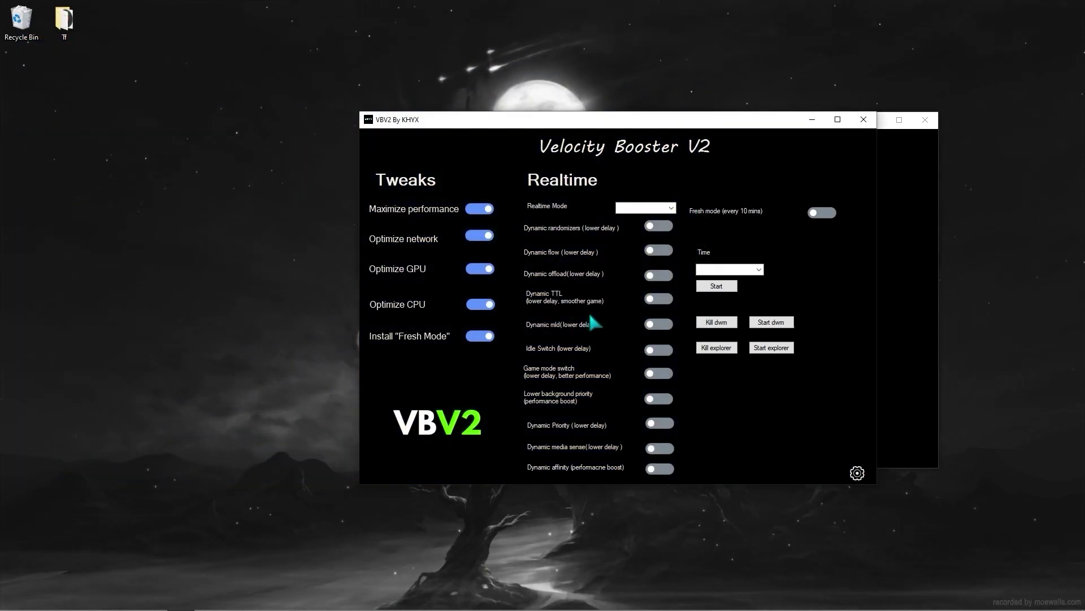
Set Realtime Mode to Random and turn on the realtime features from Dynamic randomizers through Idle Switch
left_click(669, 209)
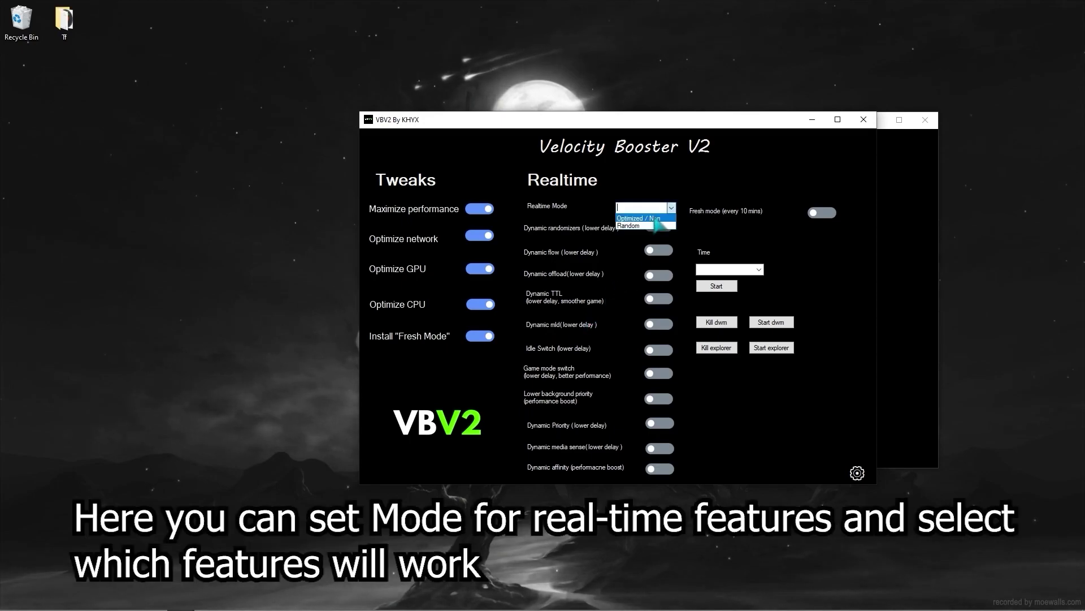
left_click(633, 226)
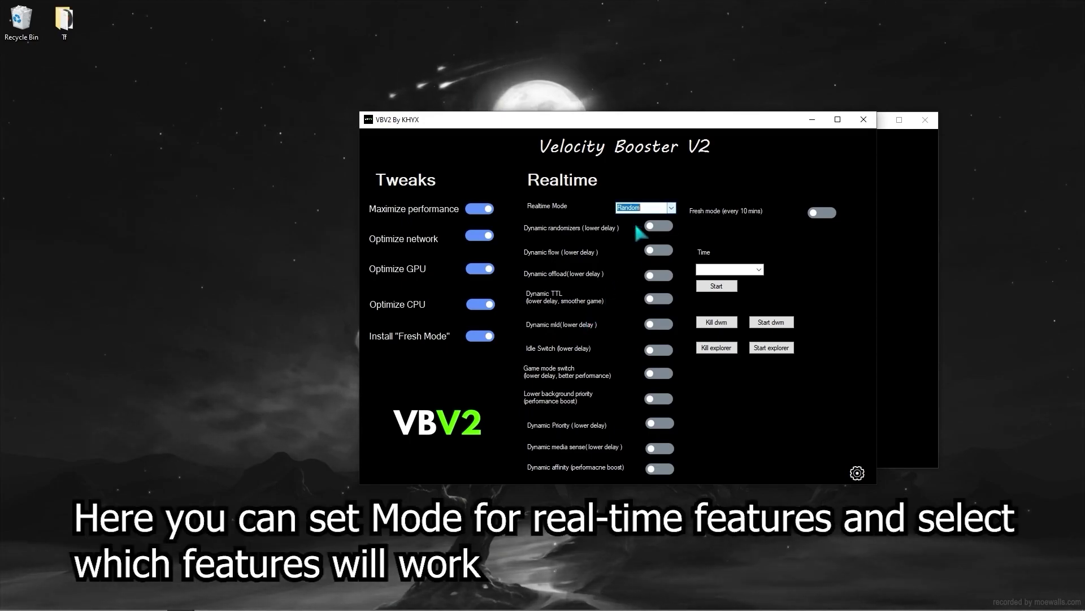
left_click(658, 226)
left_click(657, 251)
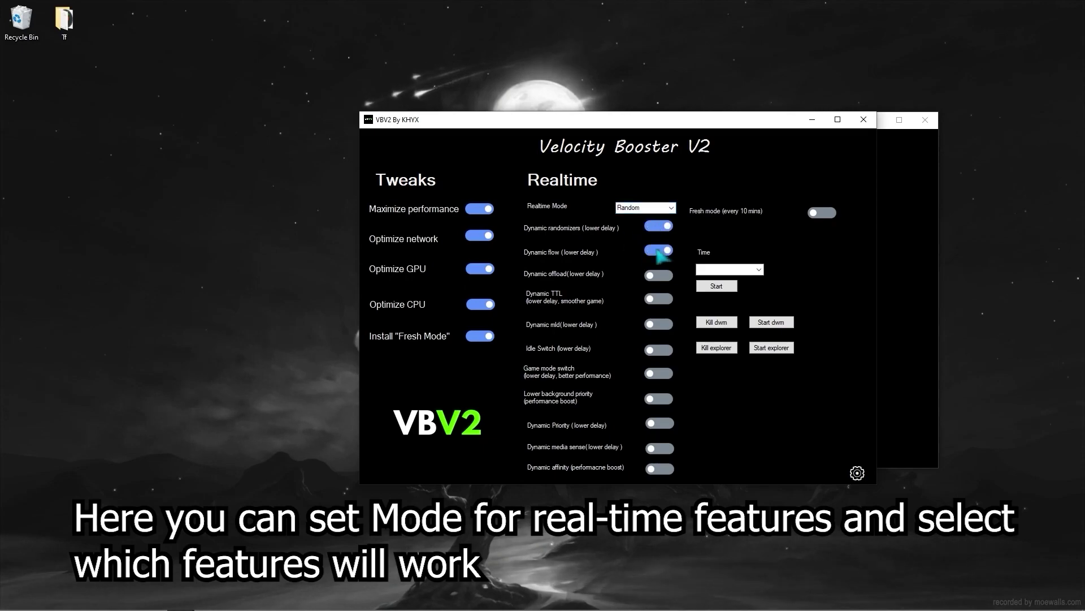
left_click(658, 276)
left_click(654, 300)
left_click(647, 325)
left_click(646, 350)
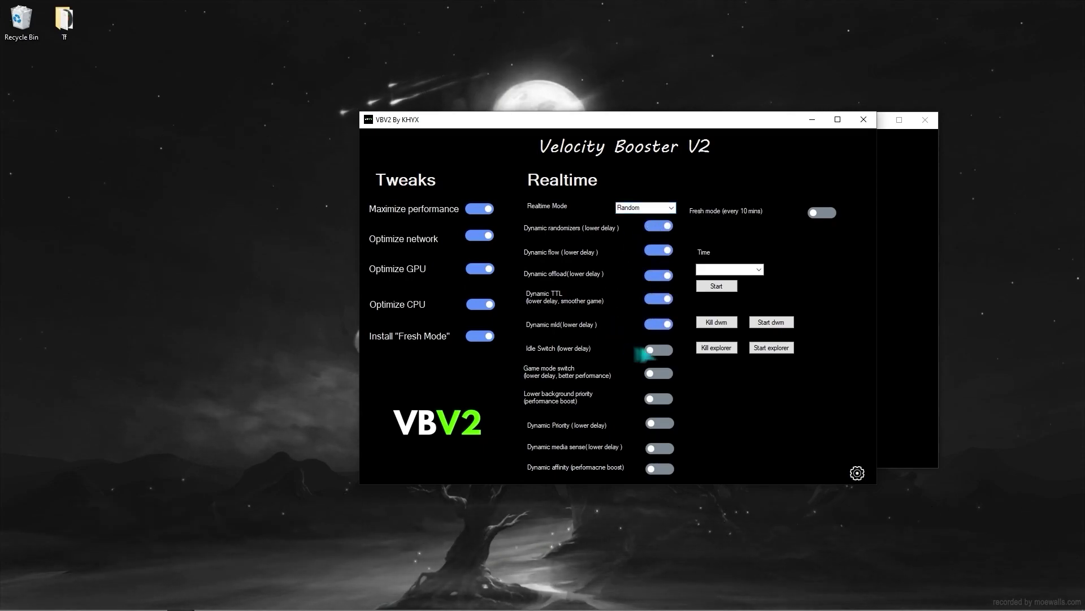
Turn on the realtime features from Game mode switch through Dynamic affinity
left_click(644, 373)
left_click(629, 400)
left_click(628, 425)
left_click(626, 450)
left_click(628, 467)
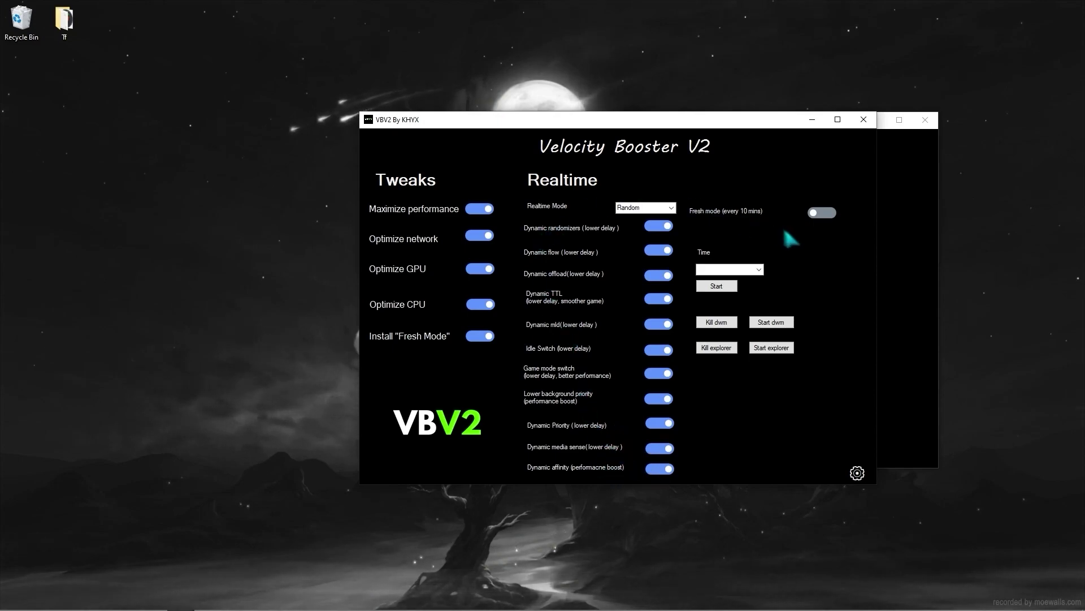
Turn on Fresh mode, set the realtime interval to 5 s, and start the realtime features
left_click(822, 212)
left_click(760, 269)
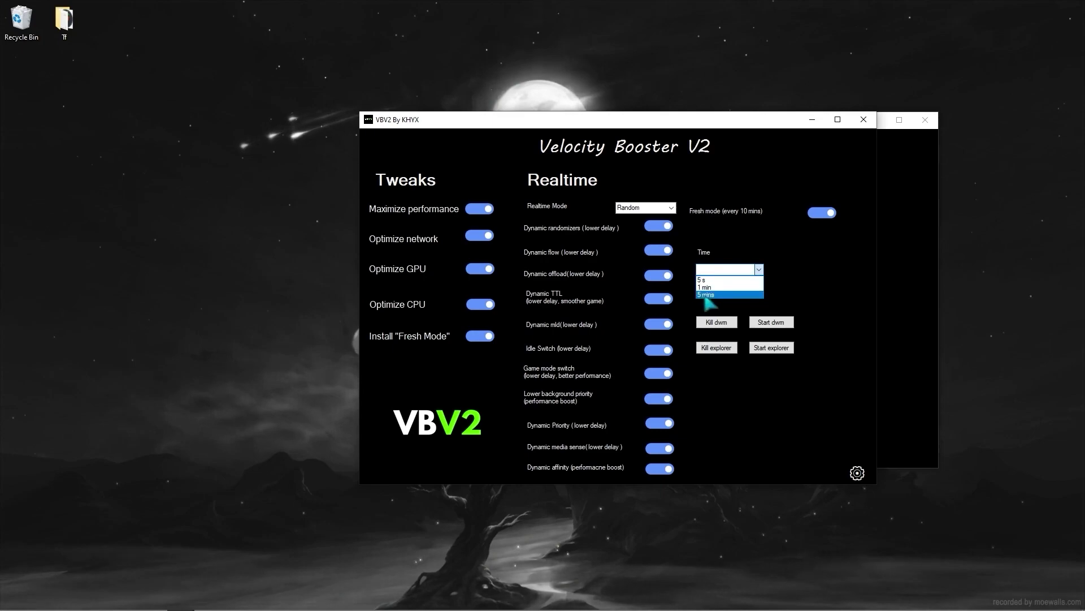
left_click(708, 279)
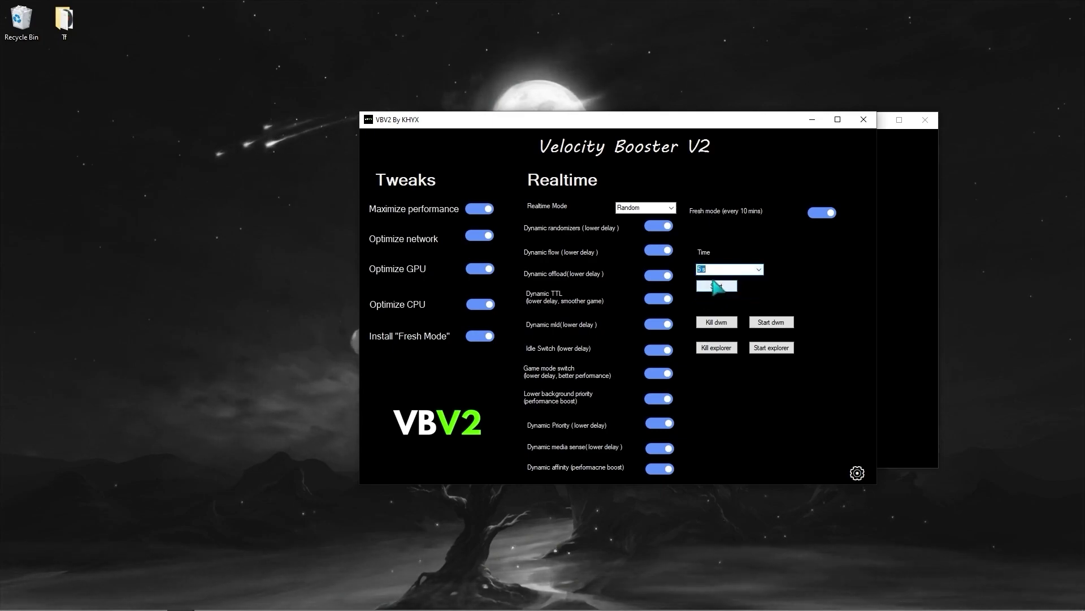
left_click(717, 287)
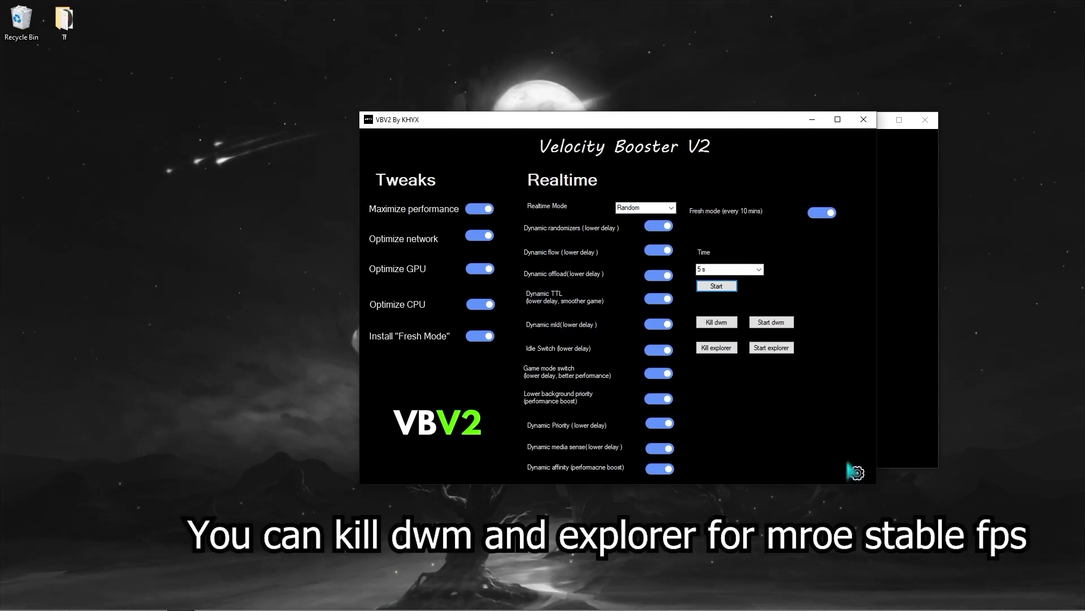
Show the config settings, try the Show number of tweaks option, and hide the settings again
left_click(857, 473)
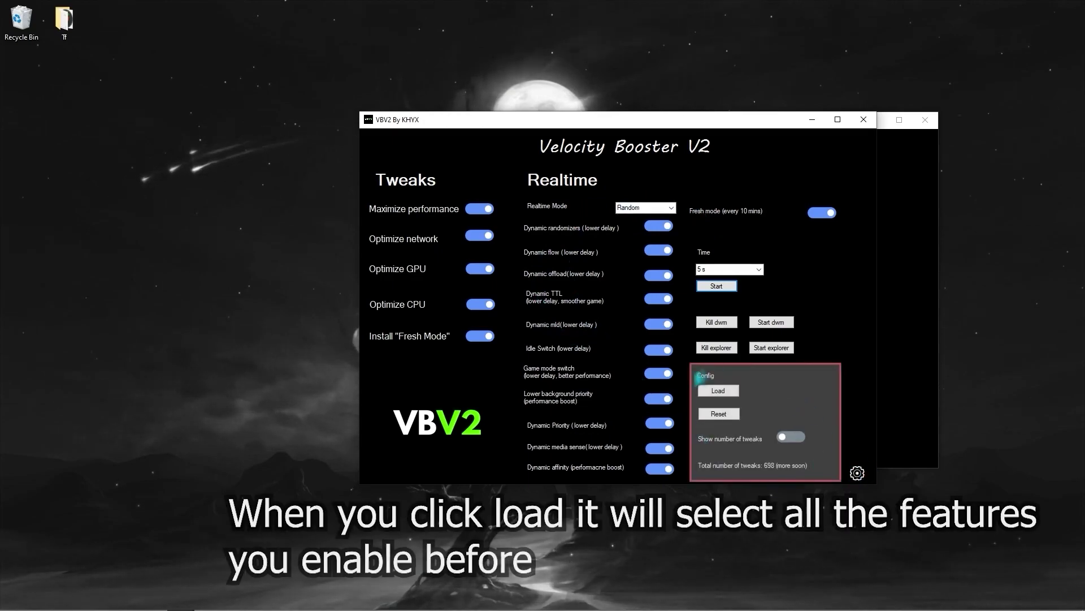
left_click(790, 436)
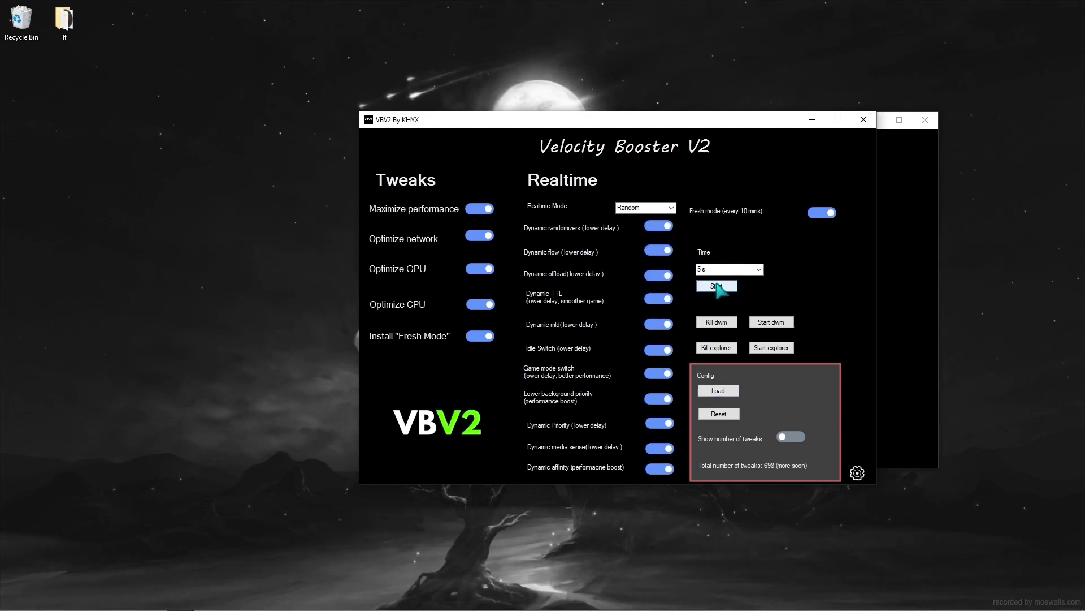
left_click(857, 473)
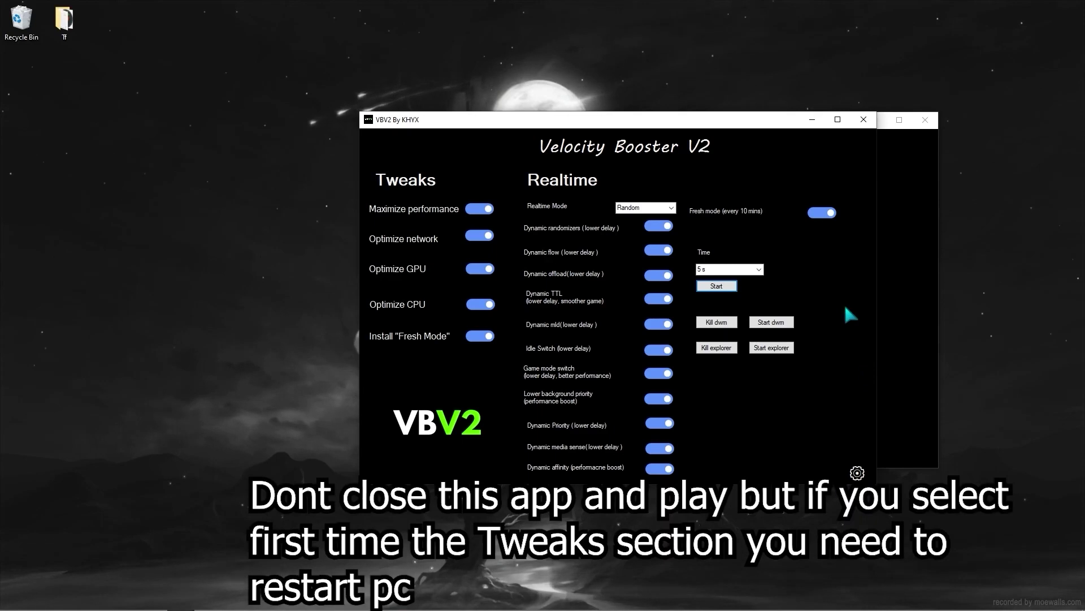
Open the Windows Start menu to restart the computer
left_click(13, 598)
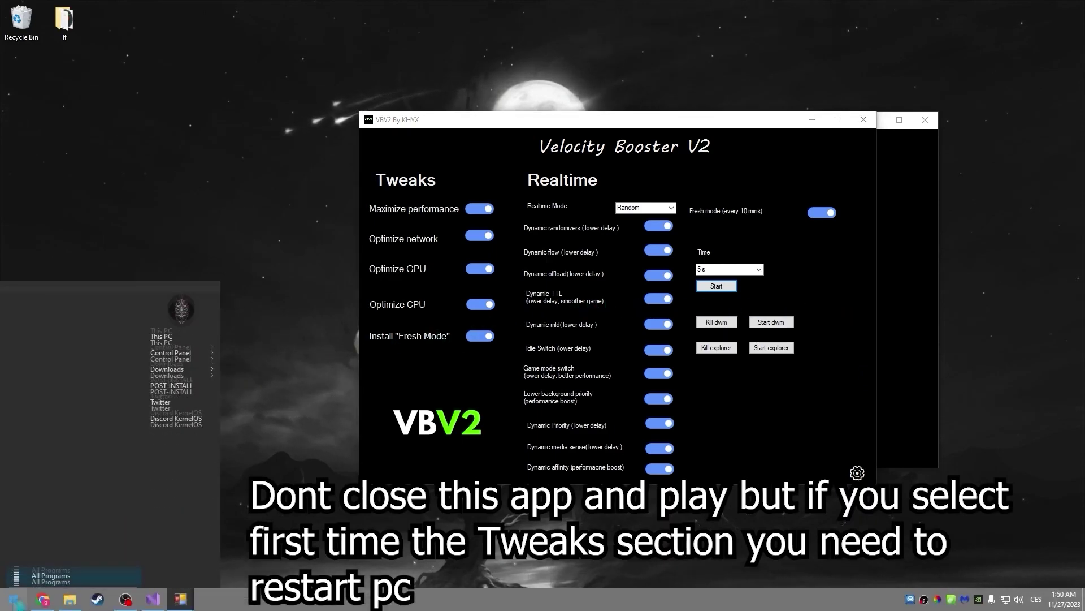
mouse_move(198, 573)
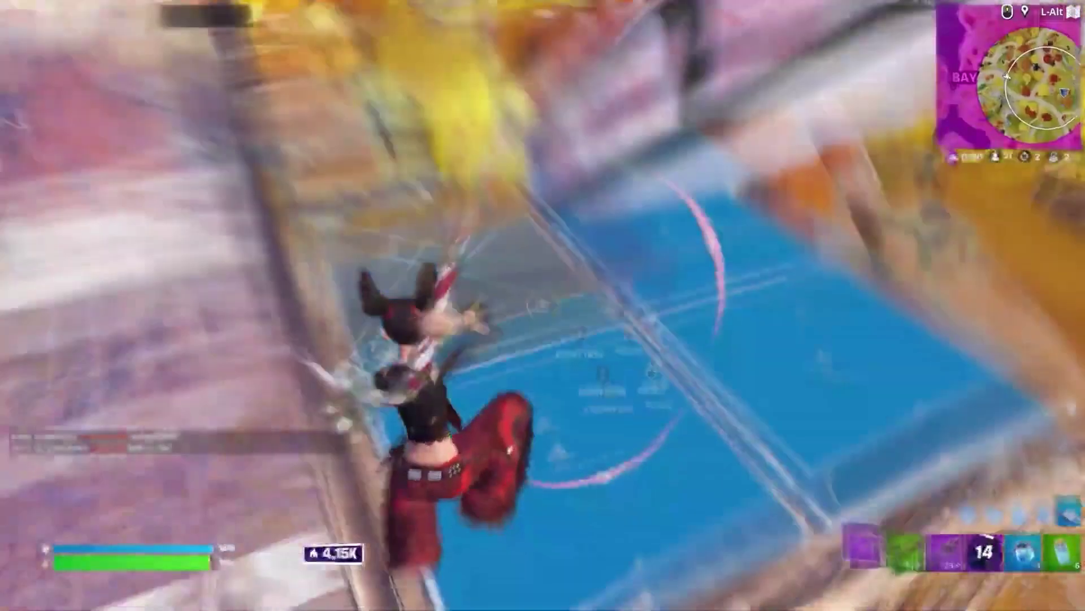